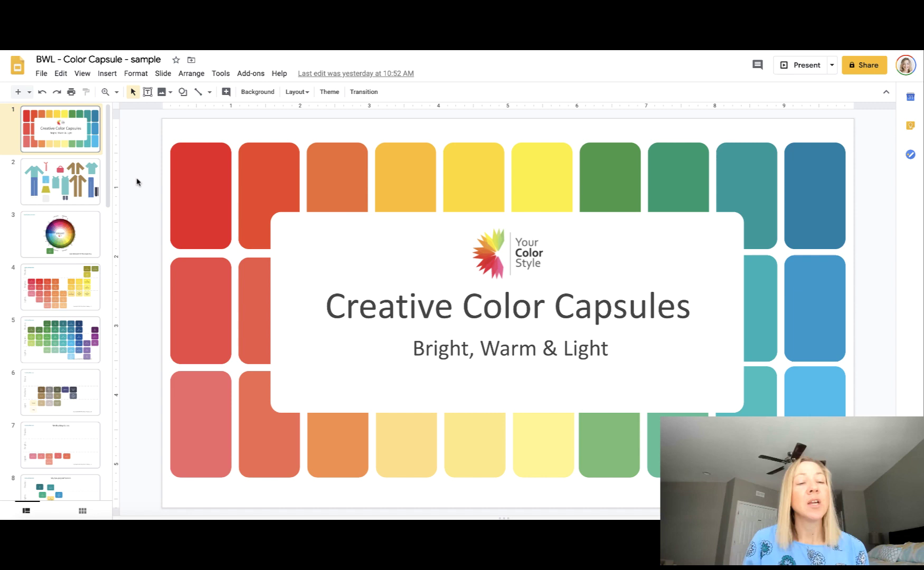
Step: On slide 3, move the 9 Medium Green box left, beneath the BRIGHT colour wheel
click(68, 183)
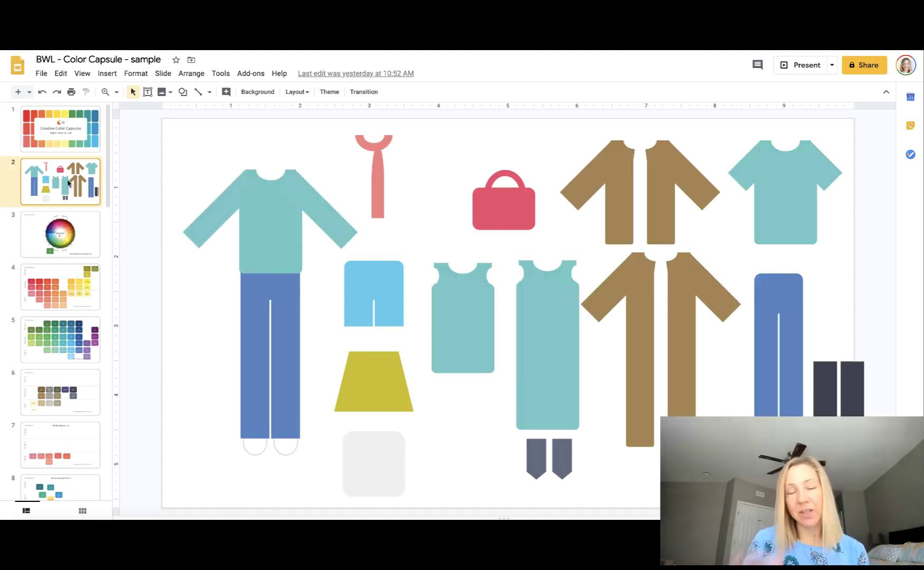
click(52, 235)
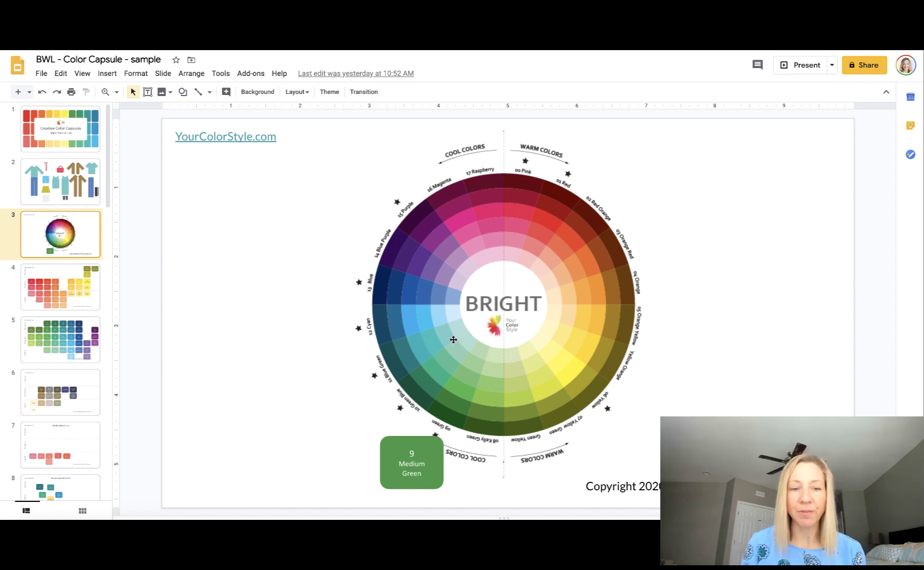
click(394, 457)
mouse_move(390, 457)
mouse_down()
mouse_move(402, 415)
mouse_move(423, 439)
mouse_up()
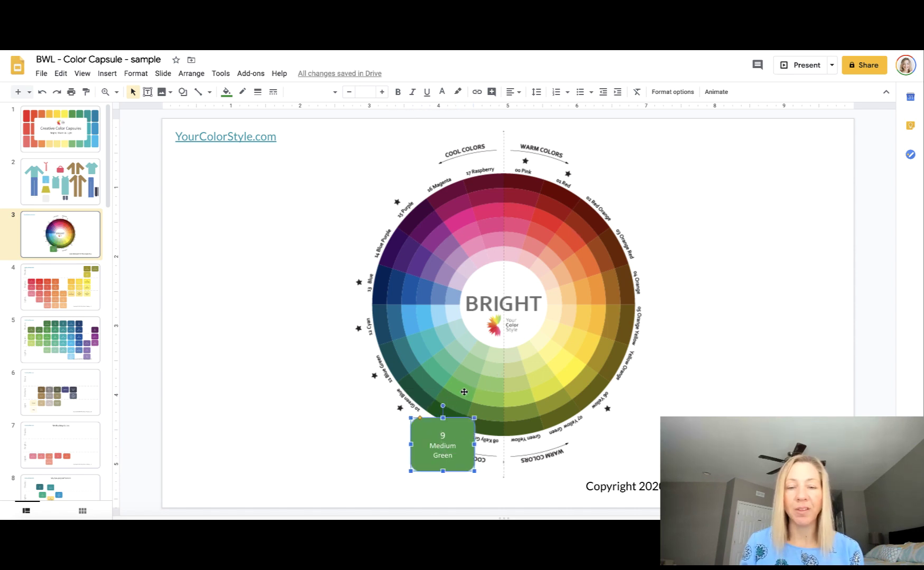
drag(419, 436, 327, 432)
Step: Browse the warm, green-blue and neutral colour charts, ending on the warm brights chart
click(68, 308)
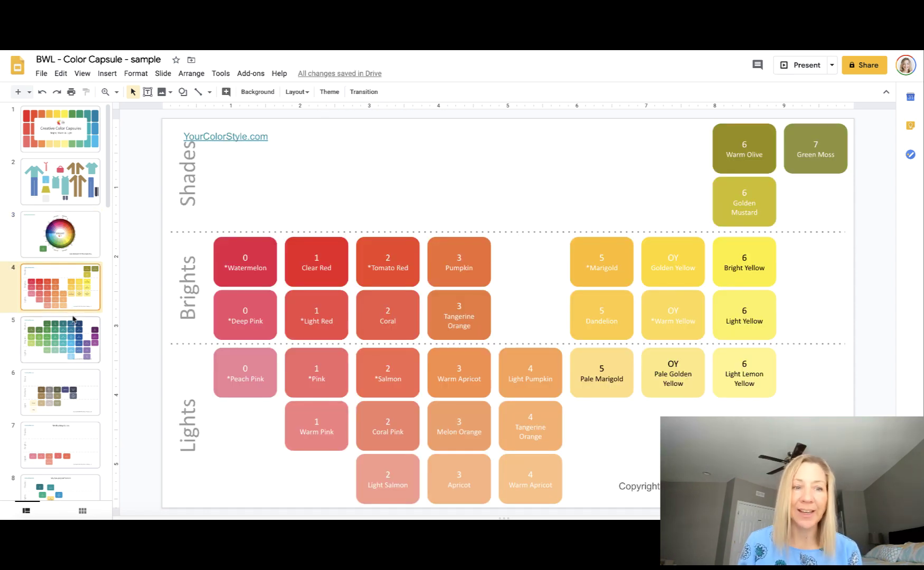
click(76, 343)
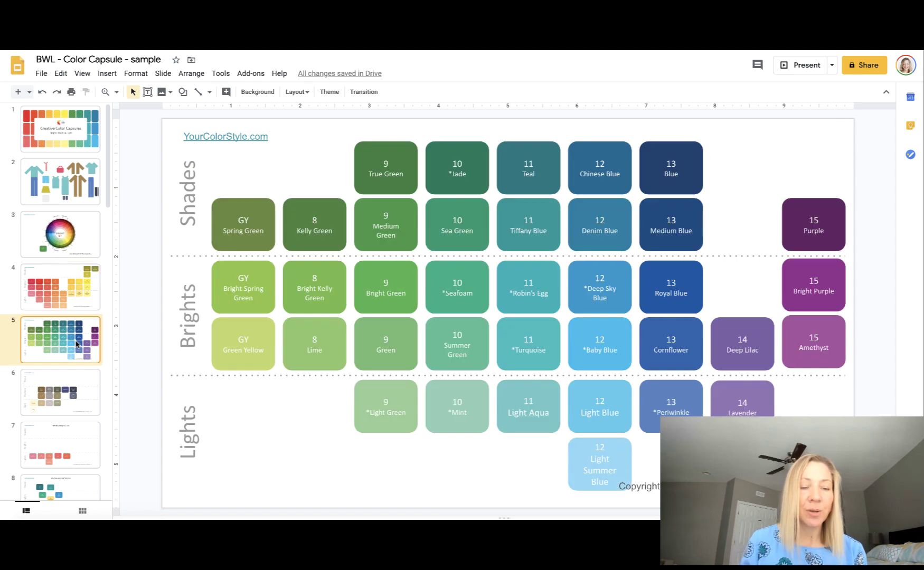
click(66, 305)
click(65, 334)
click(66, 391)
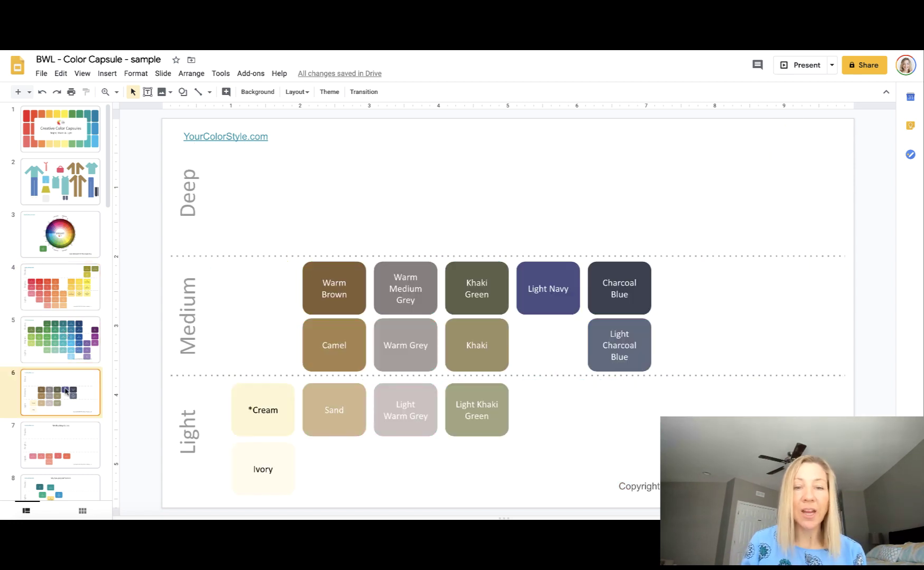
click(64, 256)
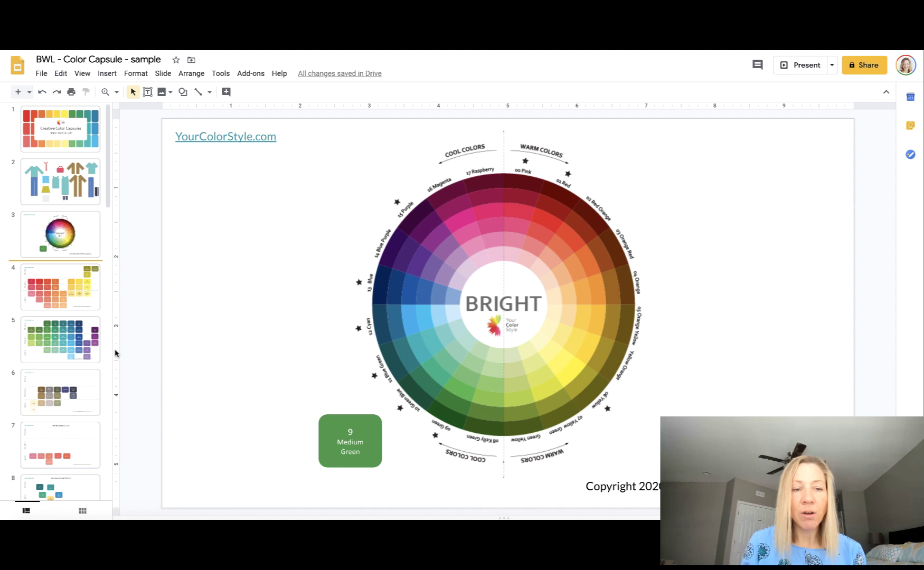
click(79, 304)
Step: Try Clear Red in the Shades row, then restore it to its Brights slot
mouse_move(337, 256)
mouse_down()
mouse_move(400, 159)
mouse_move(394, 166)
mouse_up()
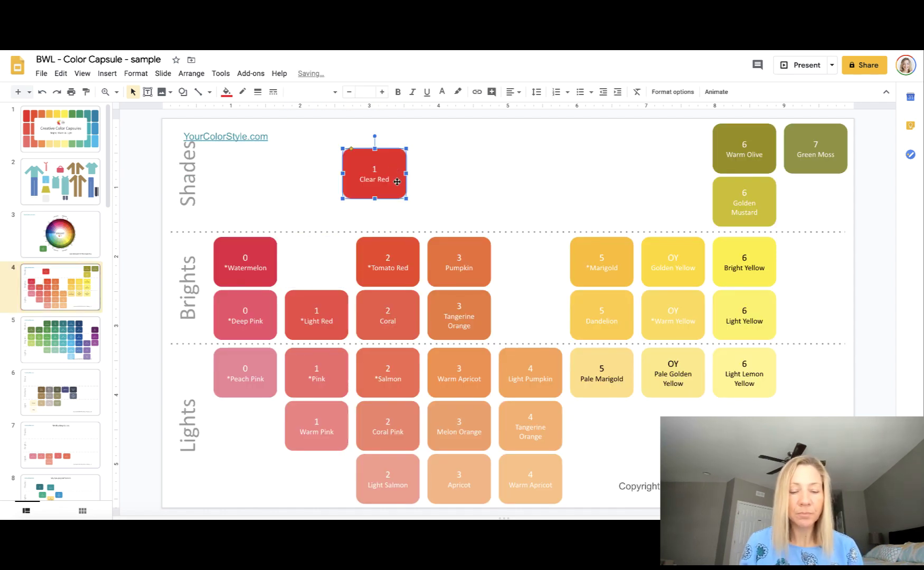
key(Delete)
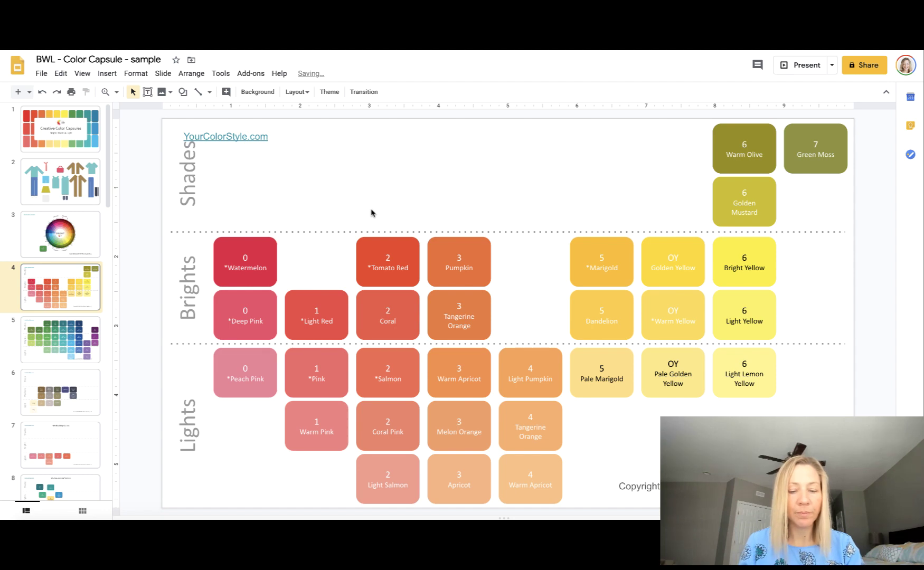
key(ctrl+z)
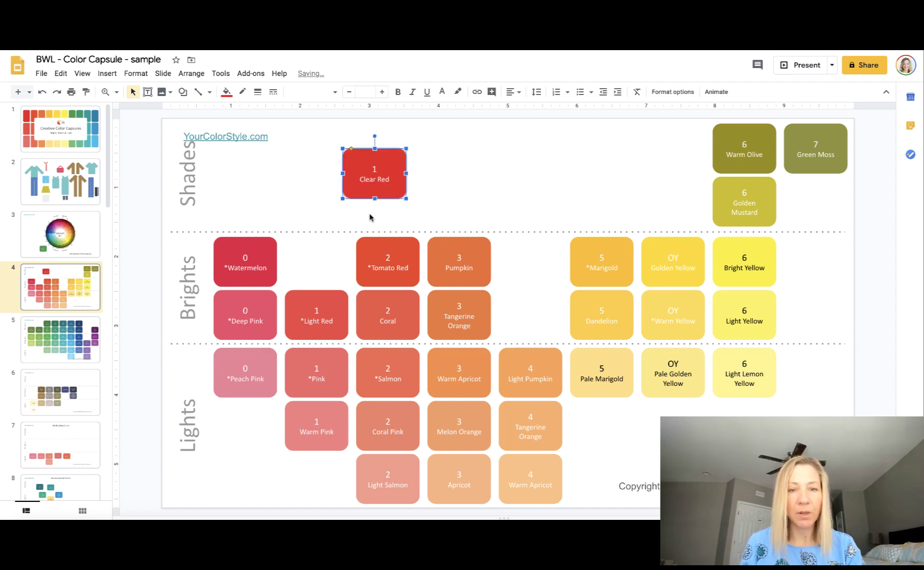
mouse_move(355, 192)
mouse_down()
mouse_move(312, 238)
mouse_move(298, 281)
mouse_up()
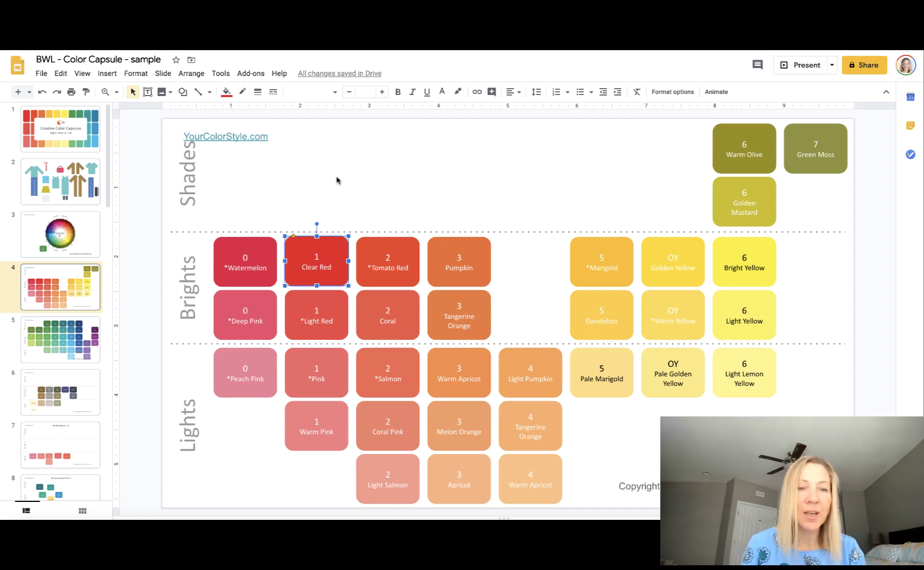
Step: Go to slide 10, the Spring/Summer 2020 section title
scroll(67, 327, down, 3)
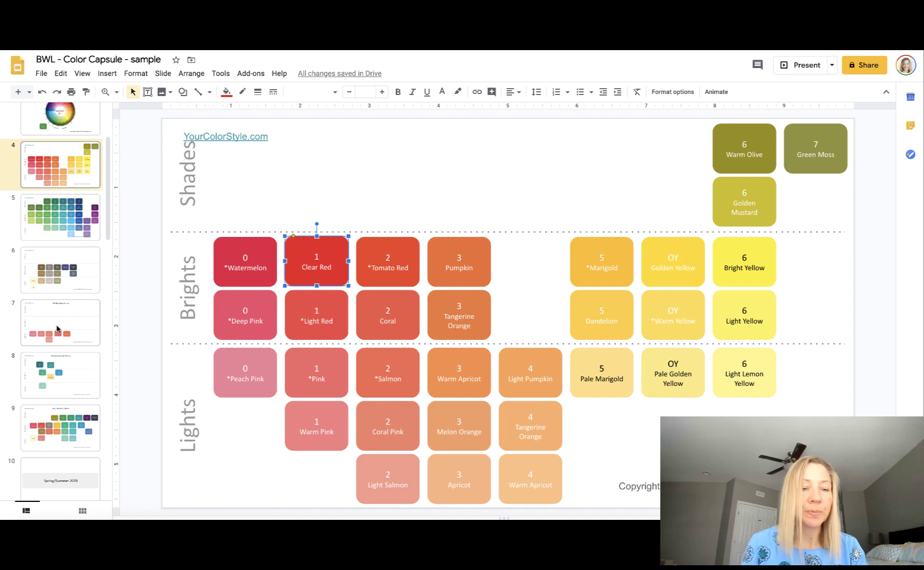
scroll(58, 328, down, 5)
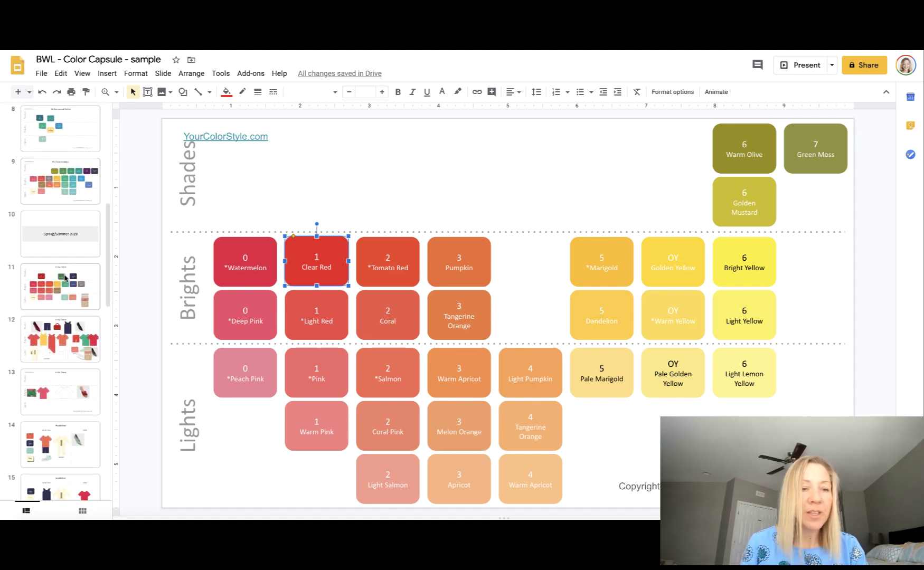
click(67, 242)
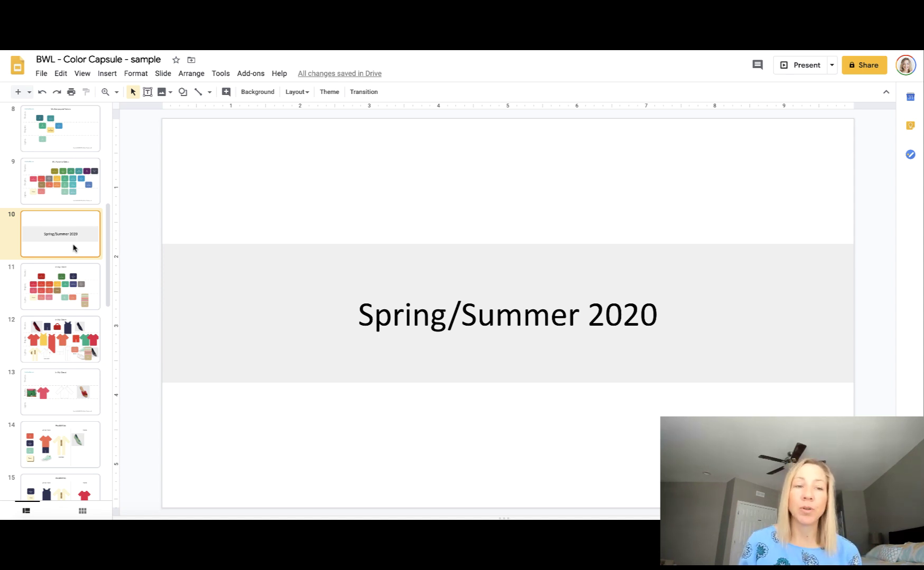
Step: View the slide 11 In My Closet colour chart, then the slide 12 clothing slide
click(61, 290)
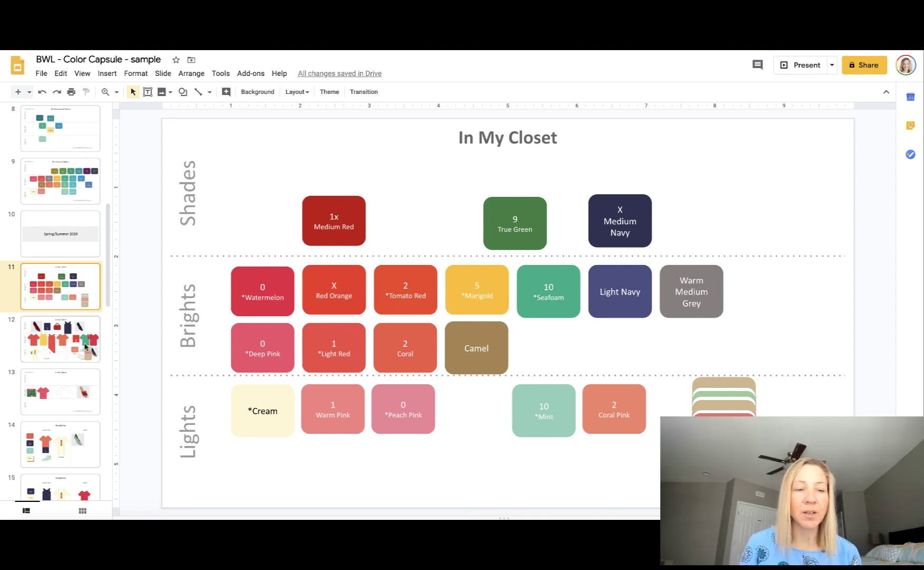
click(86, 347)
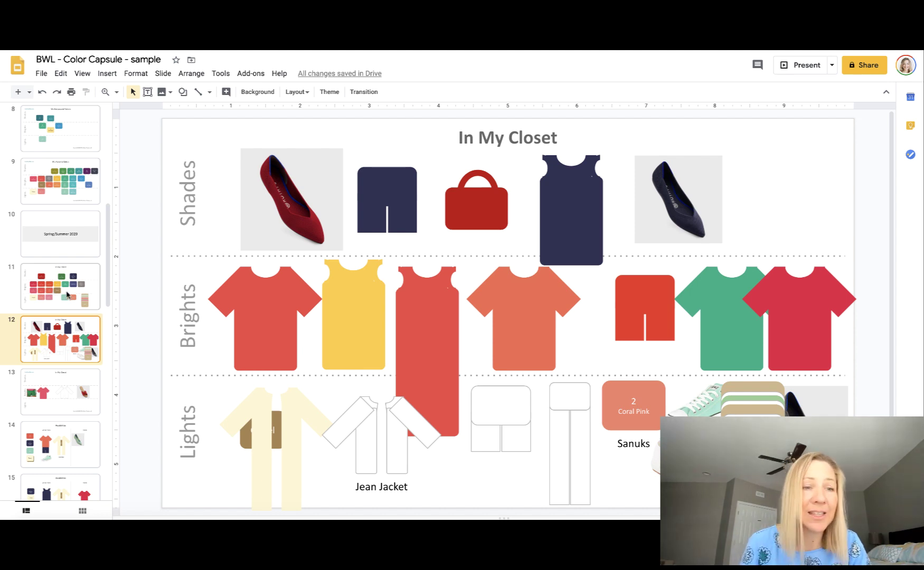
scroll(67, 285, up, 5)
Step: Select the Deep Sky Blue box on the green-blue grid and on My Eye-poppin' Colors
click(66, 259)
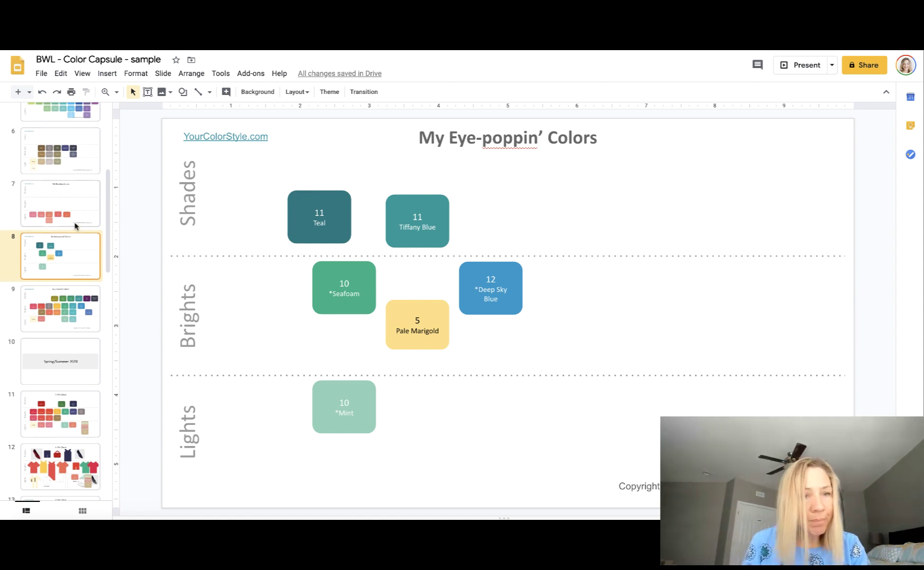
scroll(75, 223, up, 2)
click(78, 170)
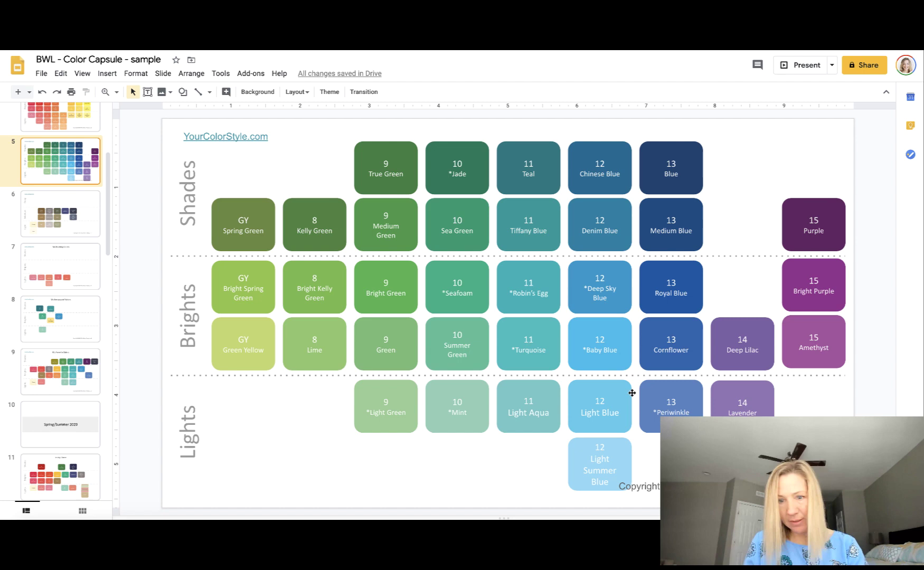
click(623, 306)
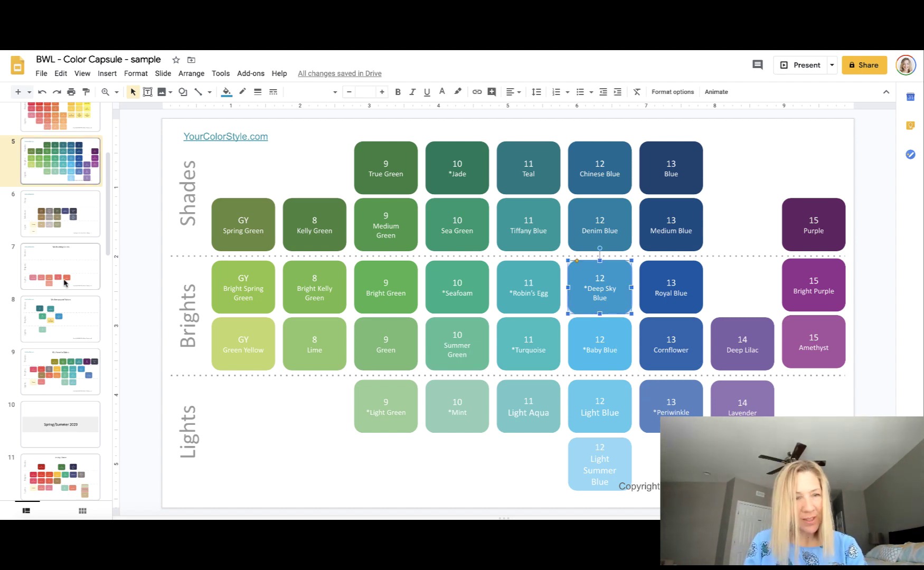
click(66, 324)
click(510, 267)
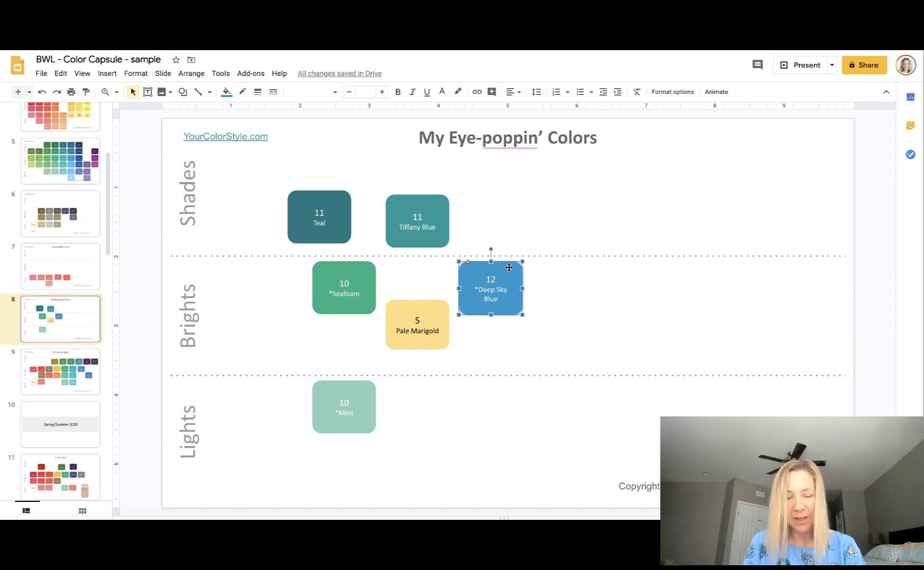
Step: Add a Possibilities slide after slide 21 with the Deep Sky Blue swatch under What I have
scroll(79, 314, down, 8)
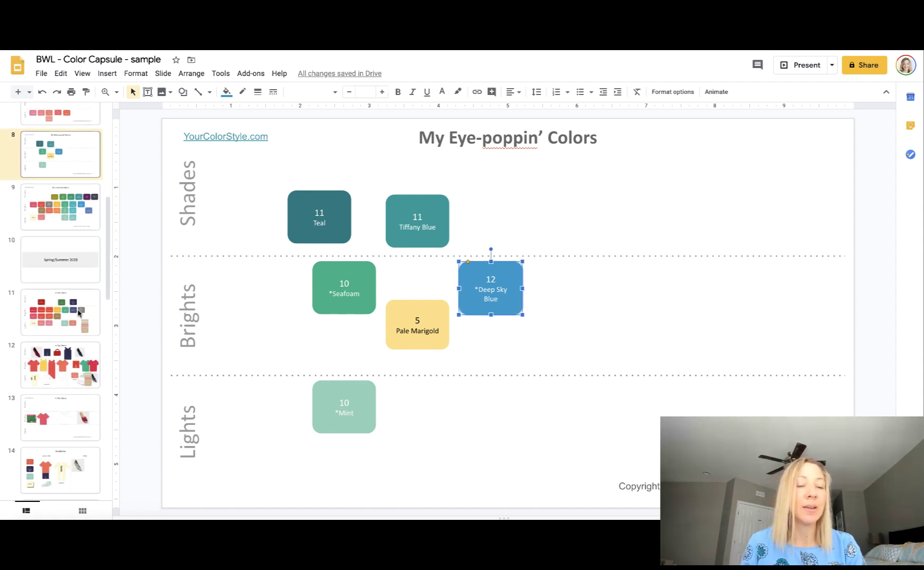
scroll(78, 313, down, 5)
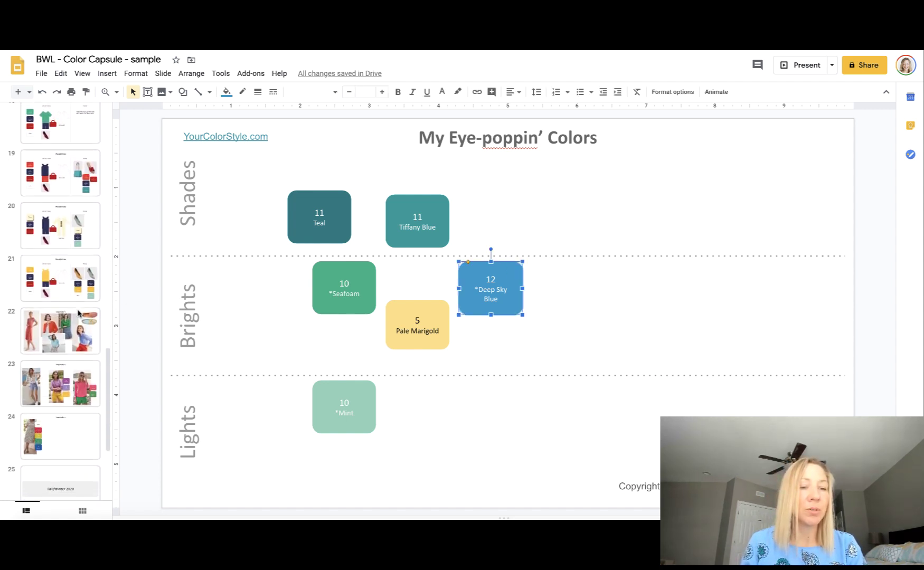
click(55, 276)
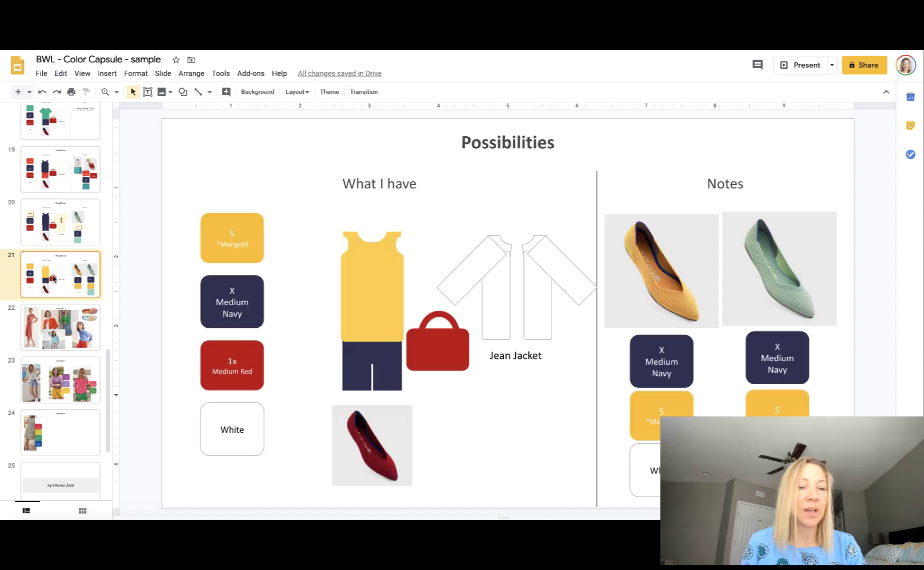
click(164, 74)
click(170, 91)
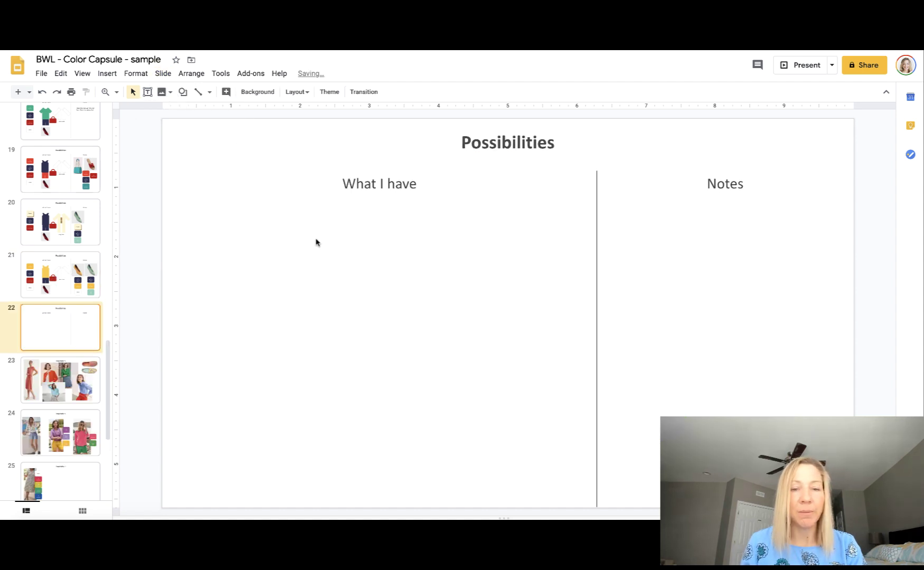
key(ctrl+v)
mouse_move(472, 275)
mouse_down()
mouse_move(362, 264)
mouse_move(377, 259)
mouse_up()
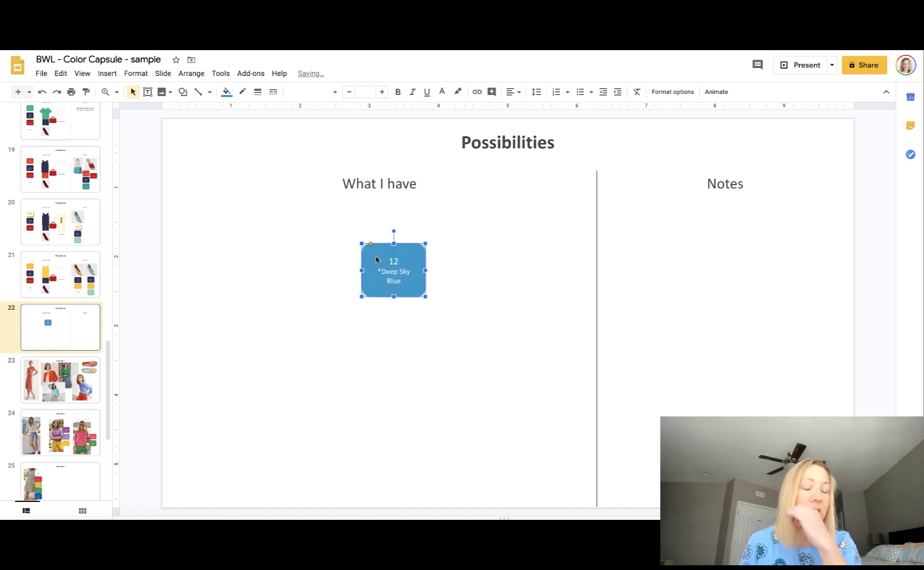
click(67, 384)
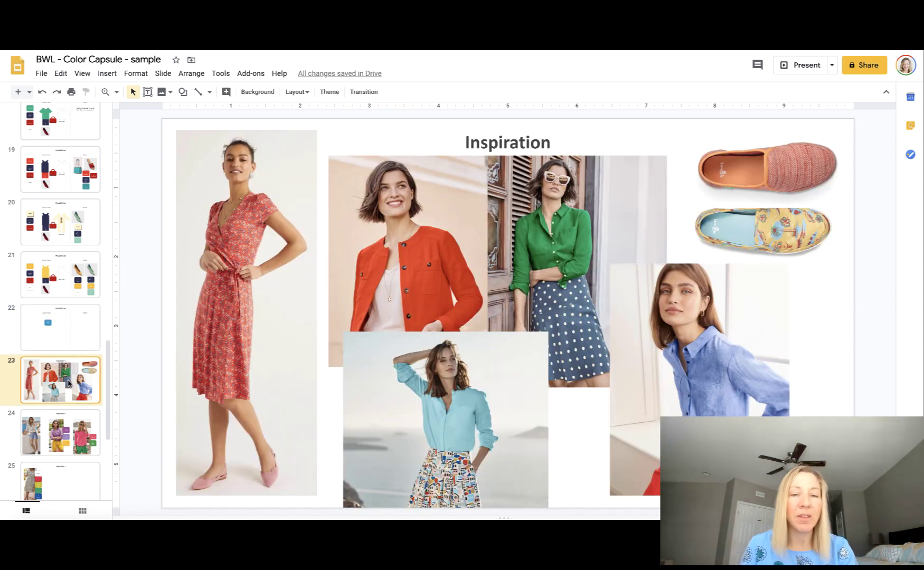
scroll(53, 276, down, 3)
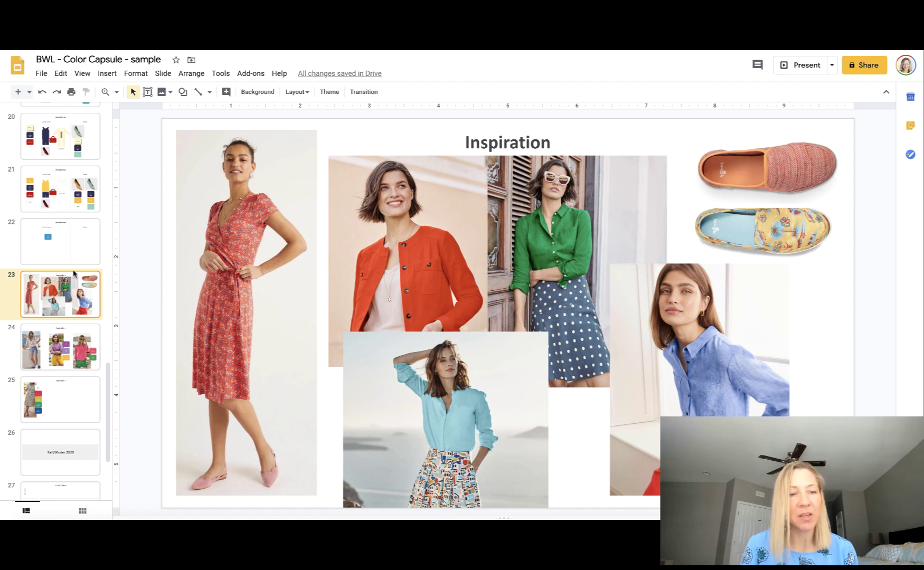
scroll(83, 239, up, 5)
scroll(83, 239, up, 3)
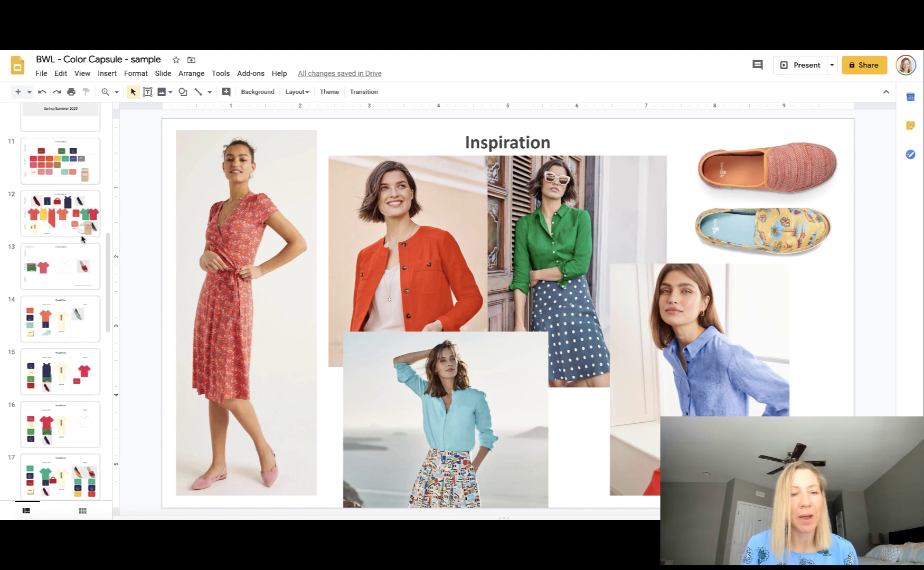
scroll(83, 240, down, 8)
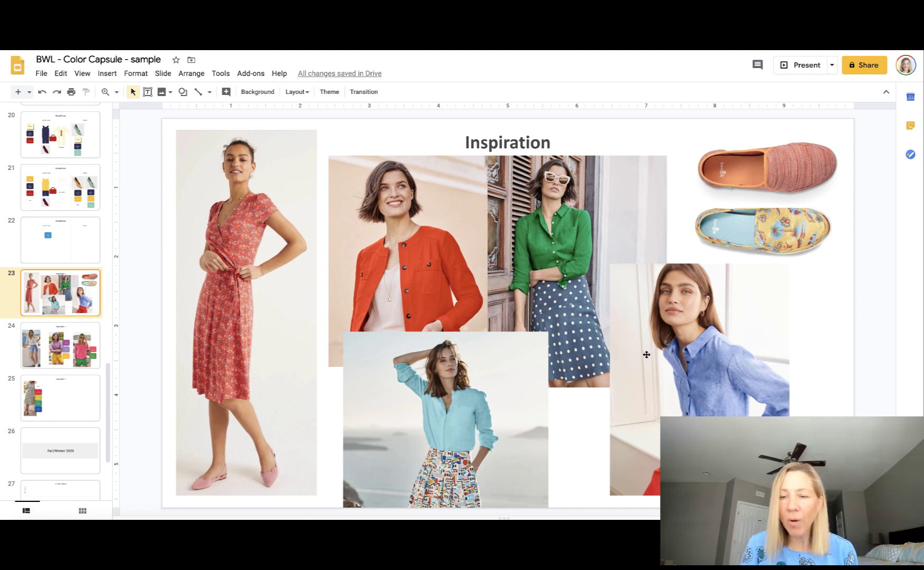
scroll(69, 274, up, 7)
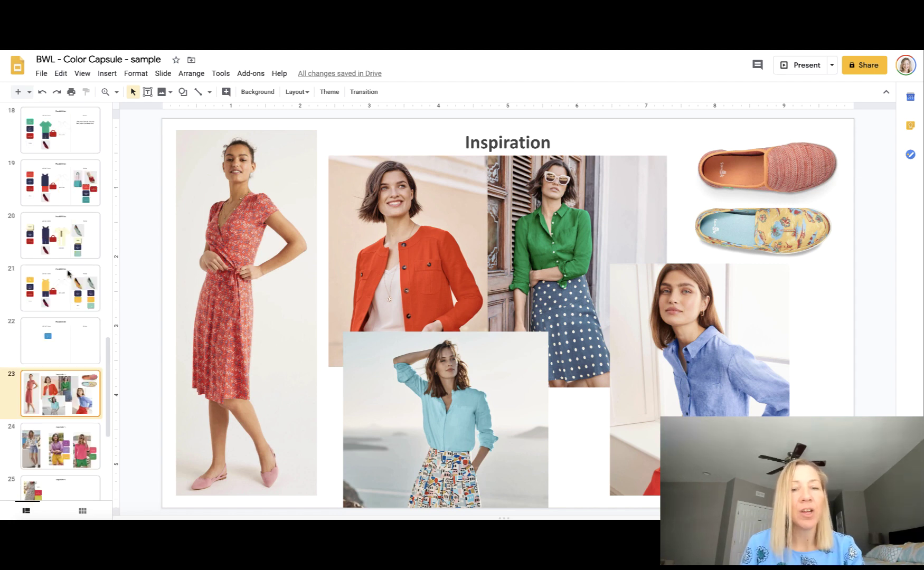
scroll(69, 274, up, 6)
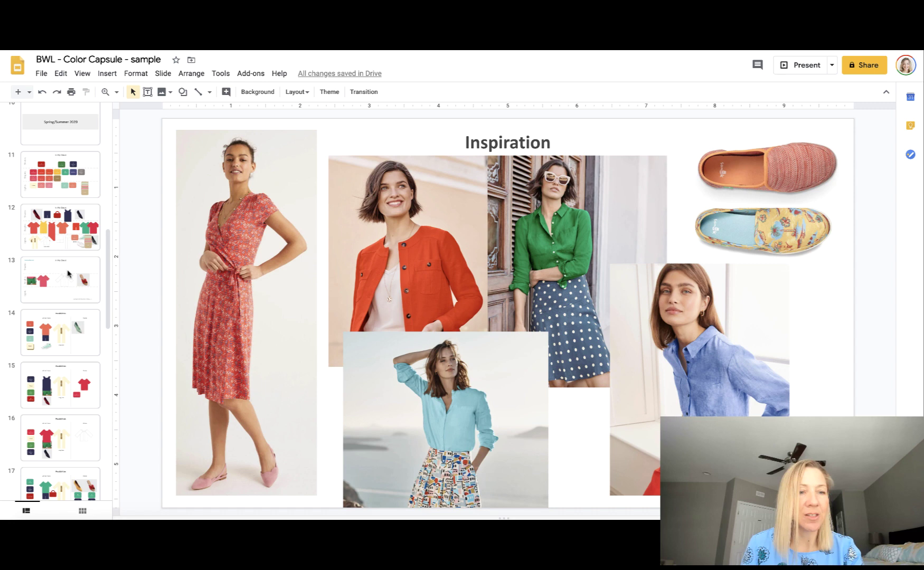
scroll(67, 273, down, 2)
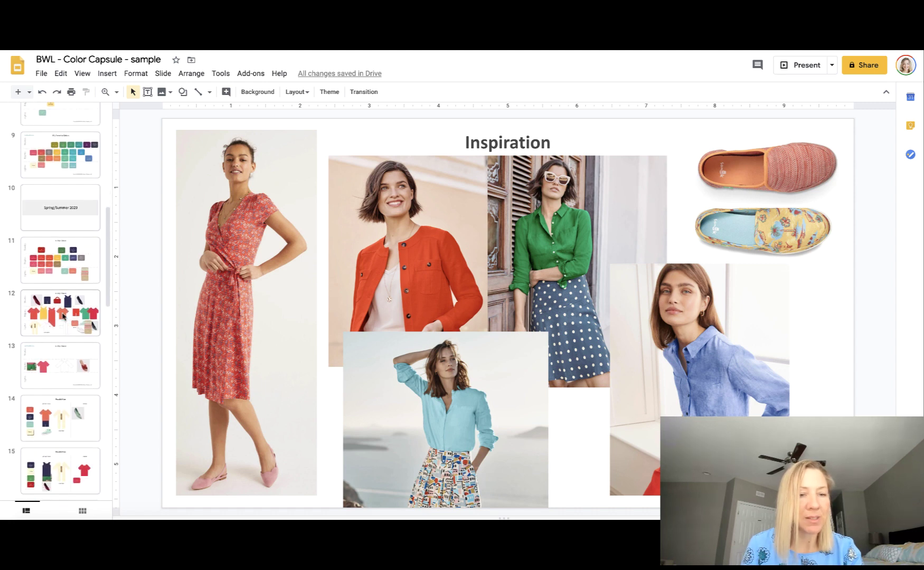
scroll(63, 316, up, 7)
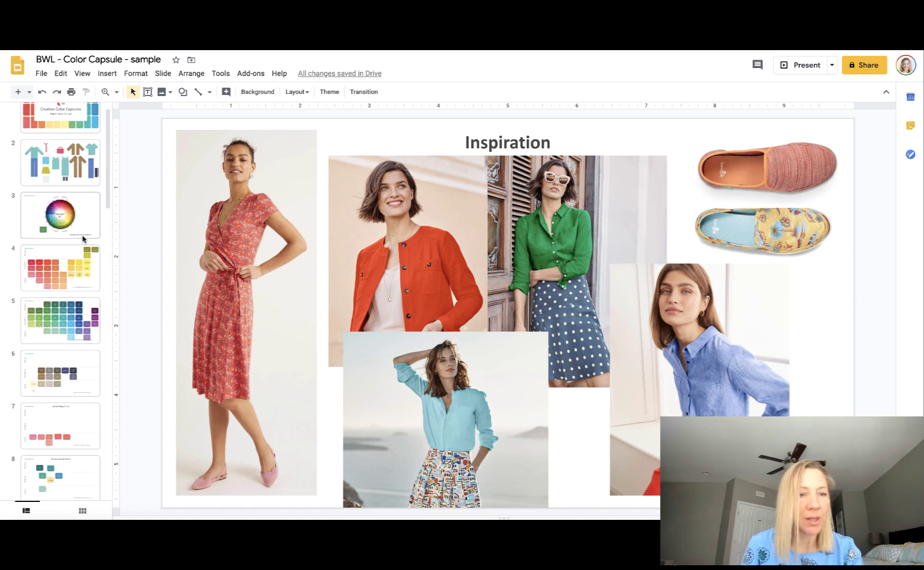
Step: Copy the shorts from slide 2 onto the warm chart and recolour them tomato red
click(75, 173)
click(375, 286)
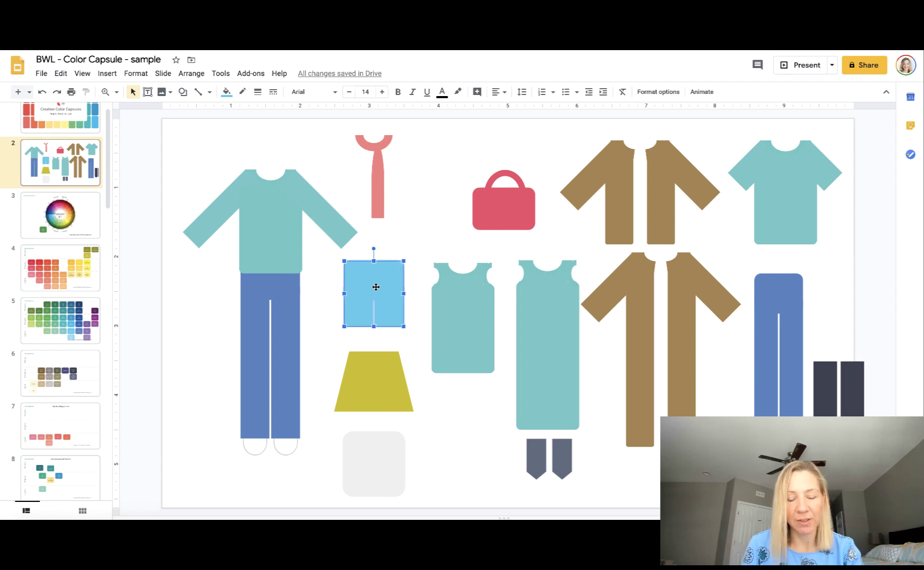
click(55, 270)
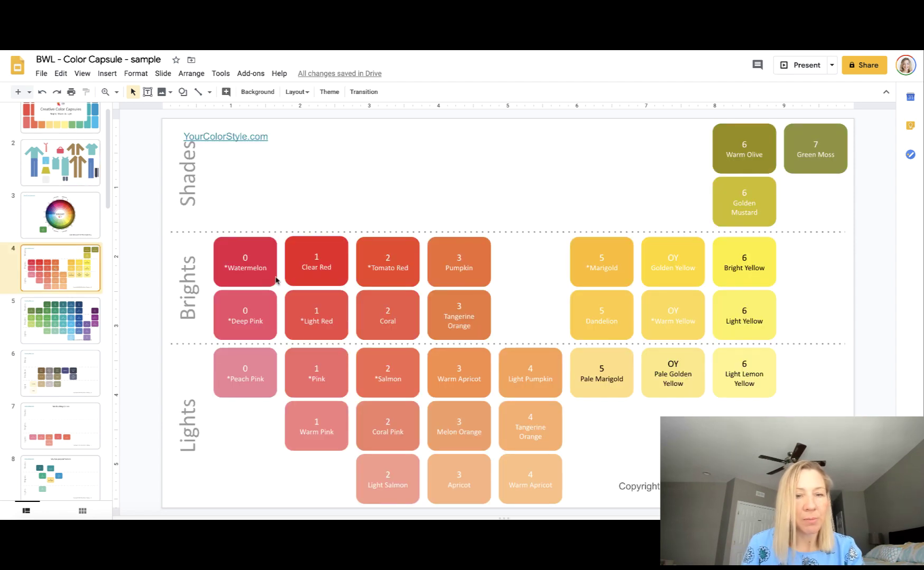
key(ctrl+v)
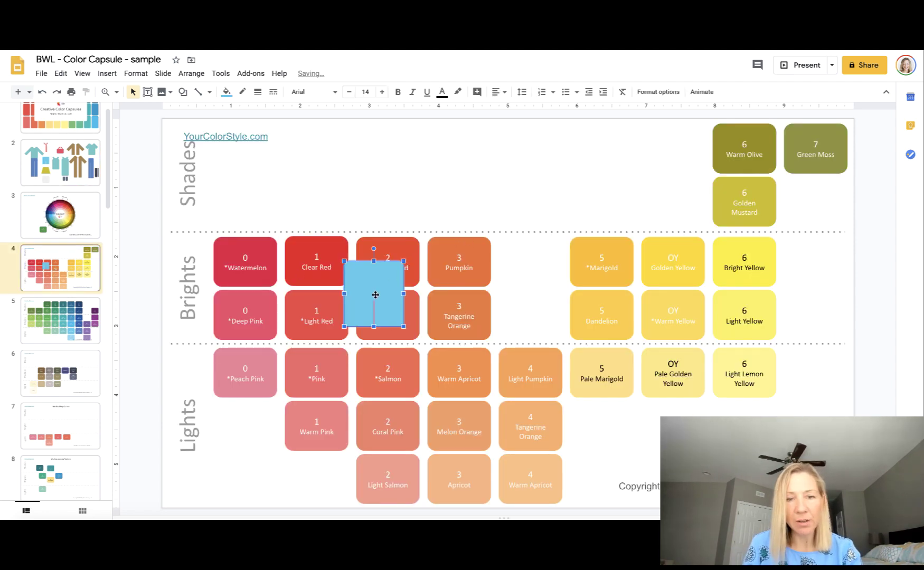
drag(374, 281, 450, 193)
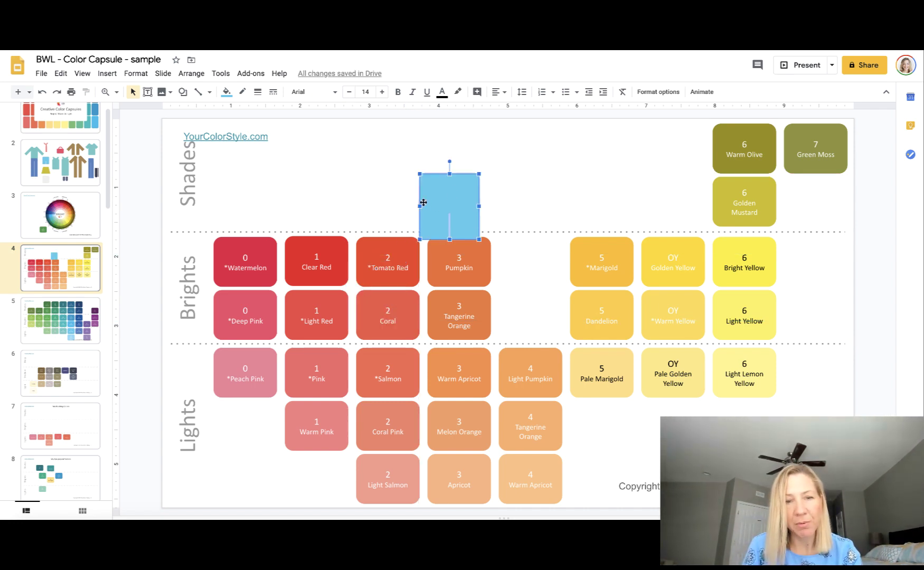
click(226, 92)
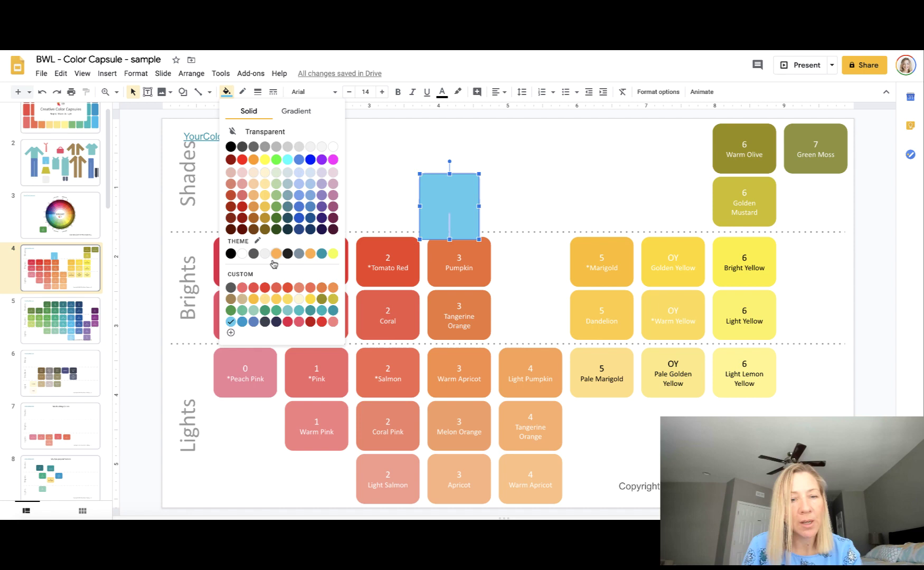
click(288, 288)
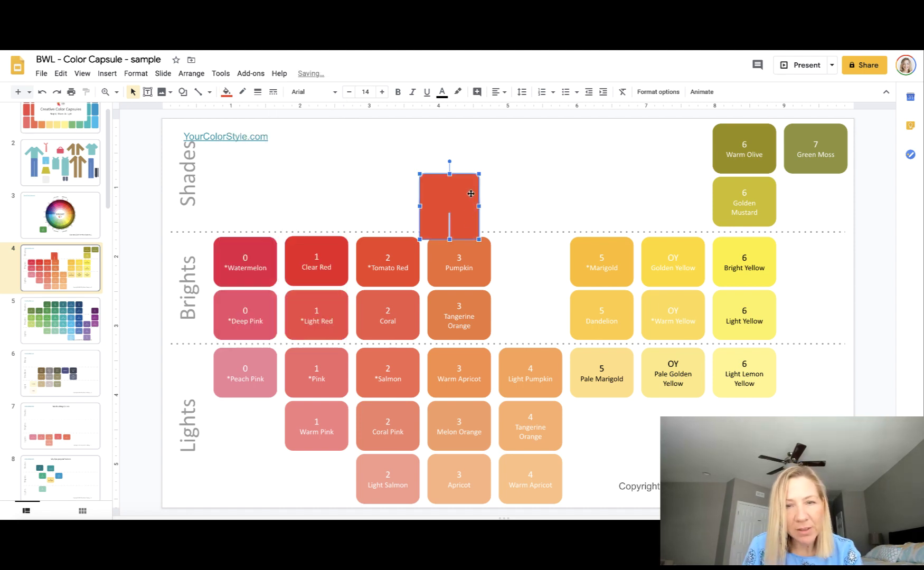
key(Delete)
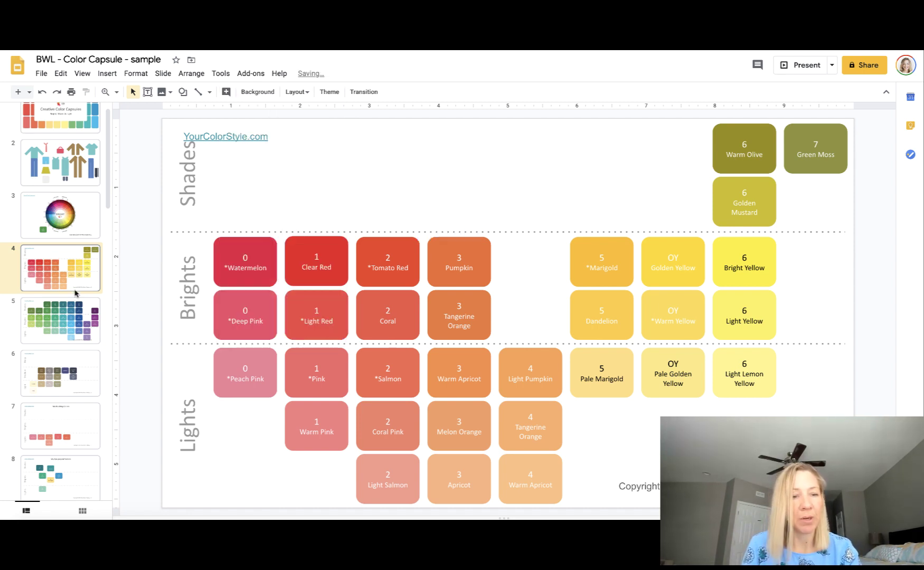
Step: Paste the red shorts on slide 22 directly below the Deep Sky Blue swatch
scroll(58, 343, down, 3)
scroll(60, 343, down, 15)
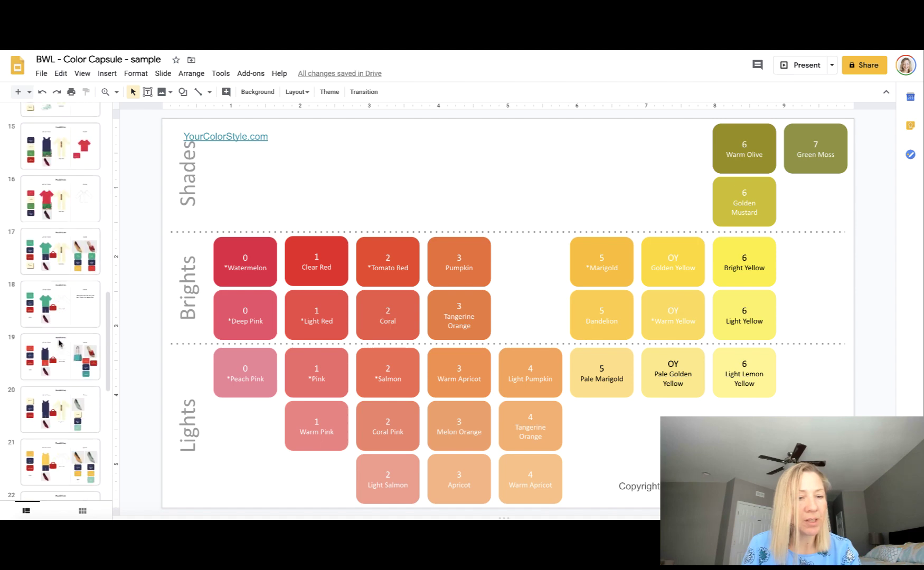
click(59, 186)
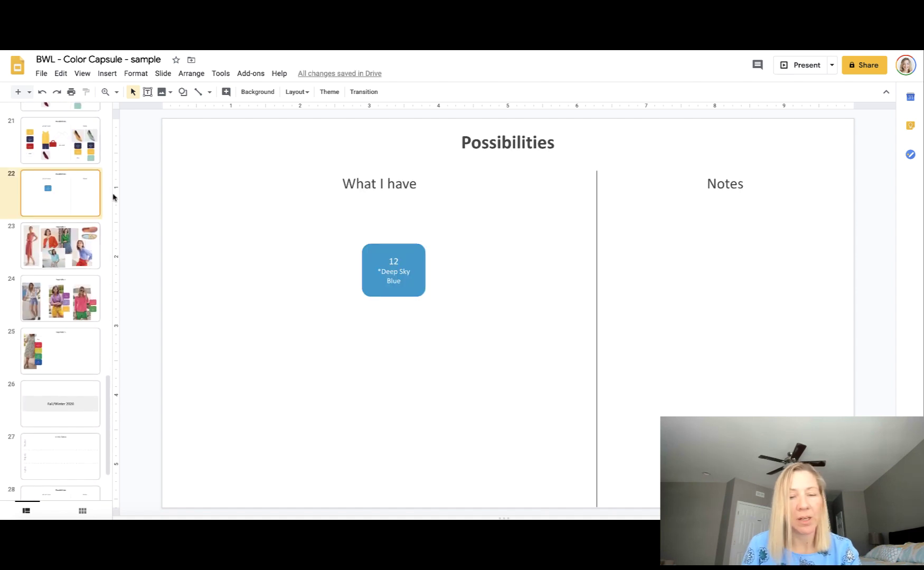
key(ctrl+v)
drag(458, 203, 401, 326)
click(441, 320)
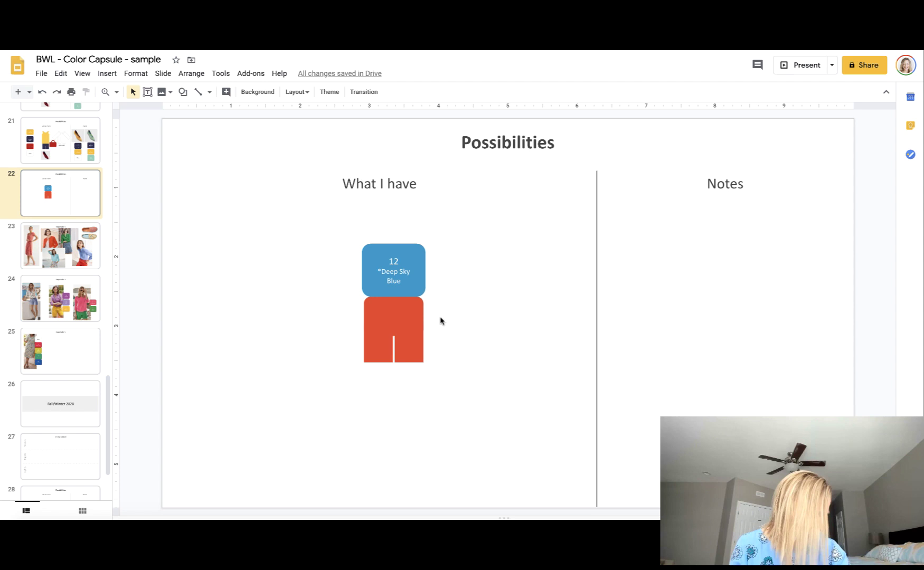
Step: Copy the Tiffany Blue swatch onto slide 22 and place it left of the outfit
scroll(47, 211, up, 15)
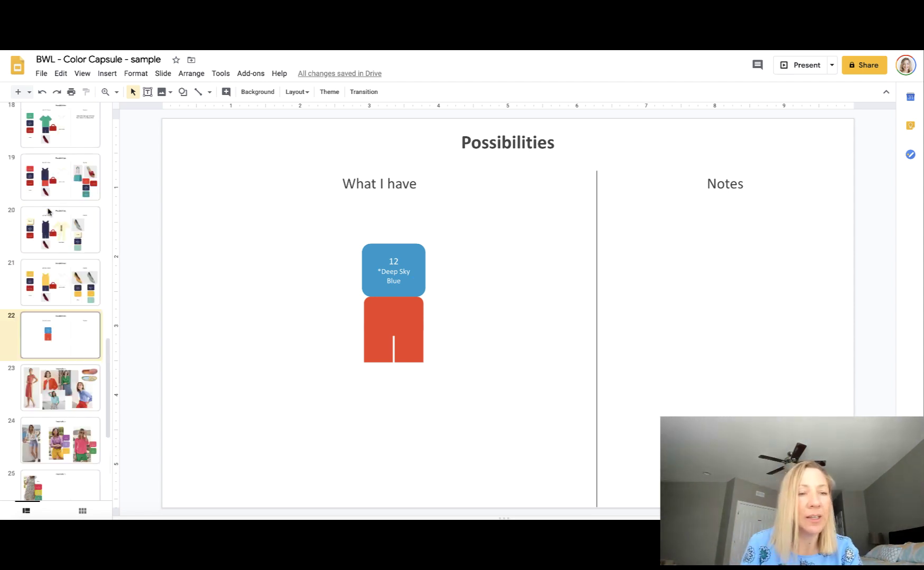
scroll(48, 211, up, 5)
click(49, 284)
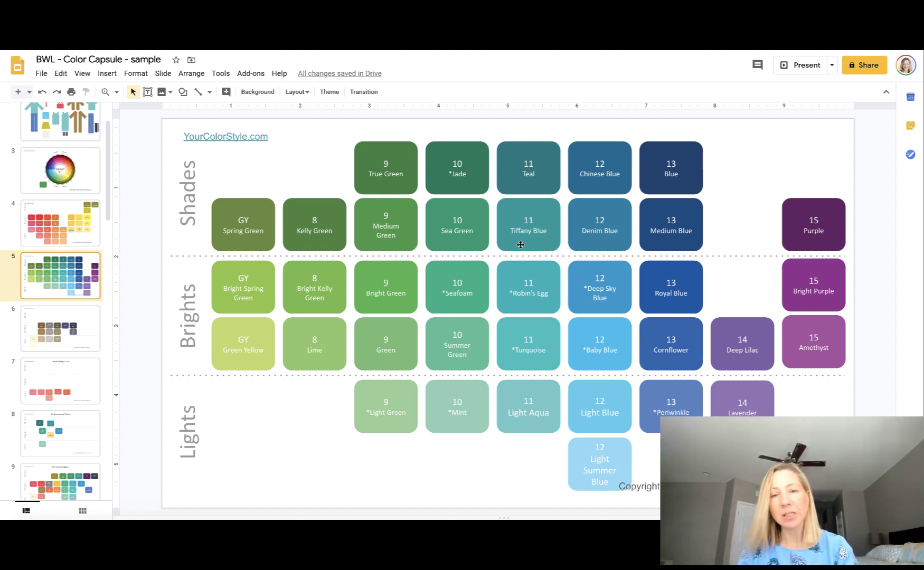
click(520, 244)
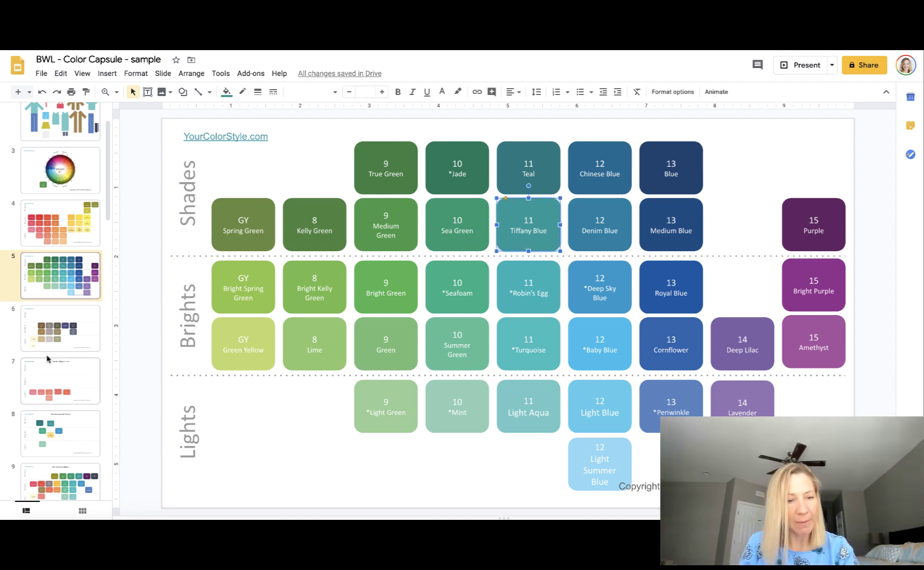
scroll(48, 359, down, 15)
scroll(47, 359, up, 5)
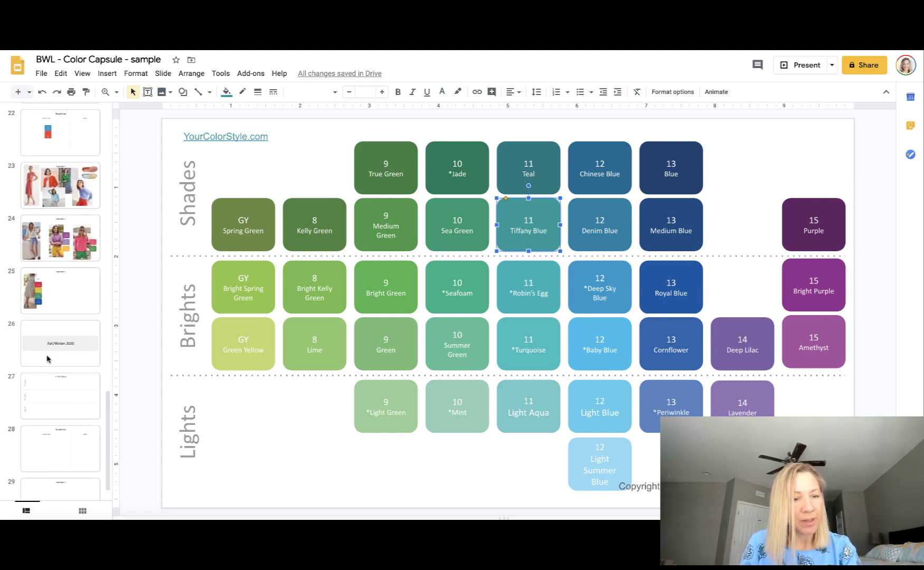
click(62, 336)
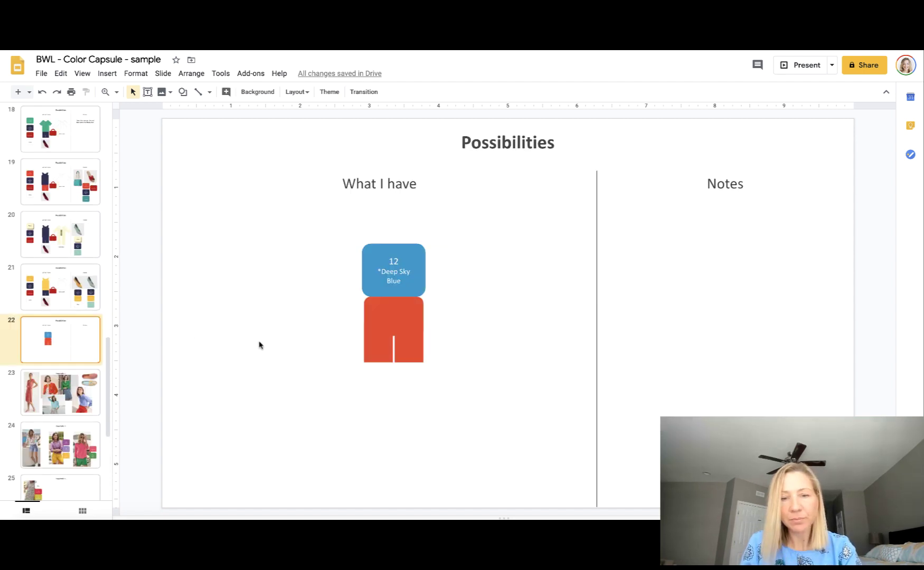
key(ctrl+v)
mouse_move(508, 238)
mouse_down()
mouse_move(373, 236)
mouse_move(252, 287)
mouse_move(219, 266)
mouse_move(231, 280)
mouse_up()
Step: Duplicate the Deep Sky Blue swatch and stack the copy below Tiffany Blue
click(373, 258)
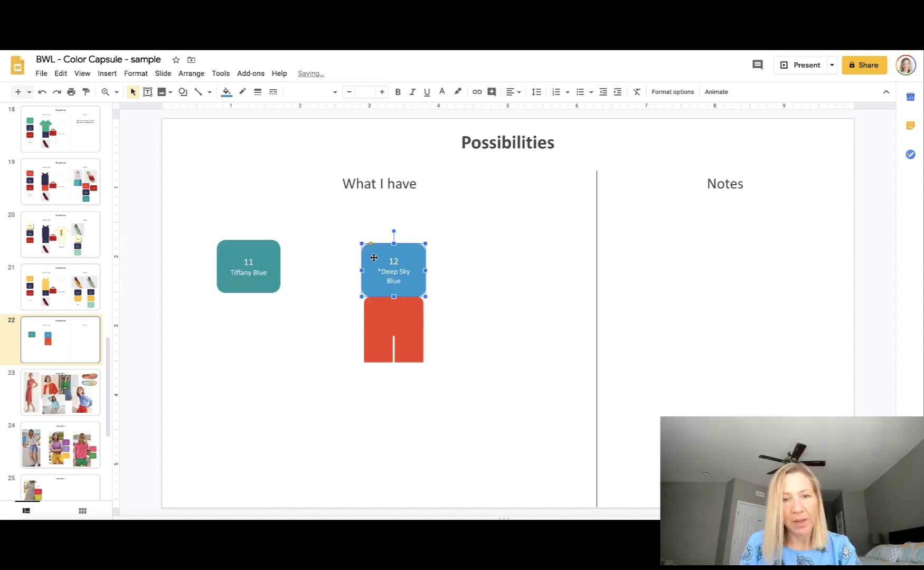
key(ctrl+d)
drag(382, 269, 226, 313)
Step: Copy the Tomato Red swatch from the warm grid and place it below the Deep Sky Blue copy
scroll(46, 275, up, 15)
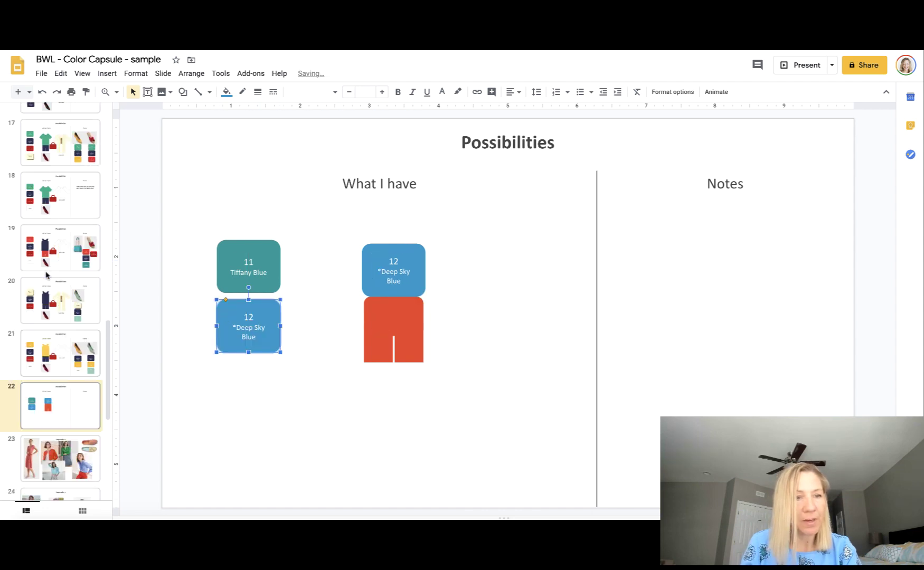
click(47, 275)
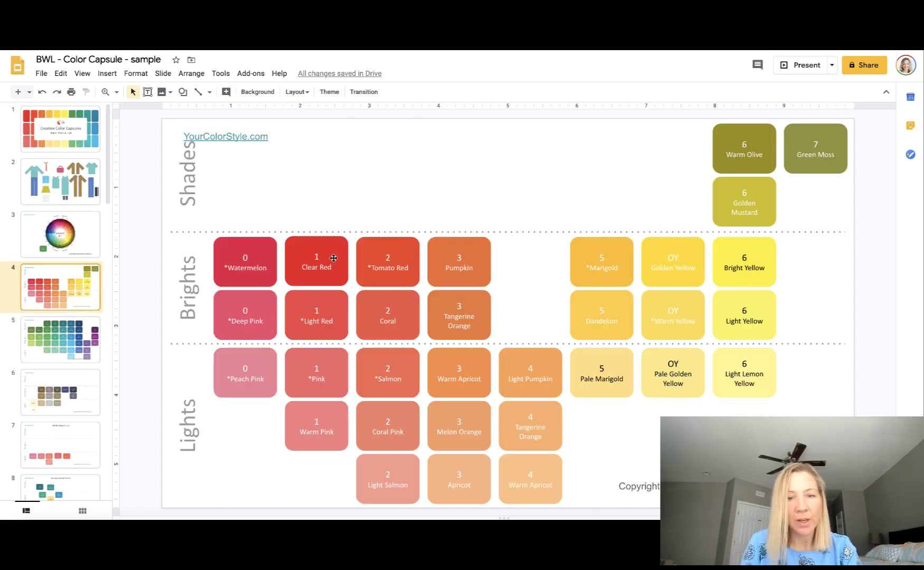
click(377, 243)
scroll(67, 302, down, 15)
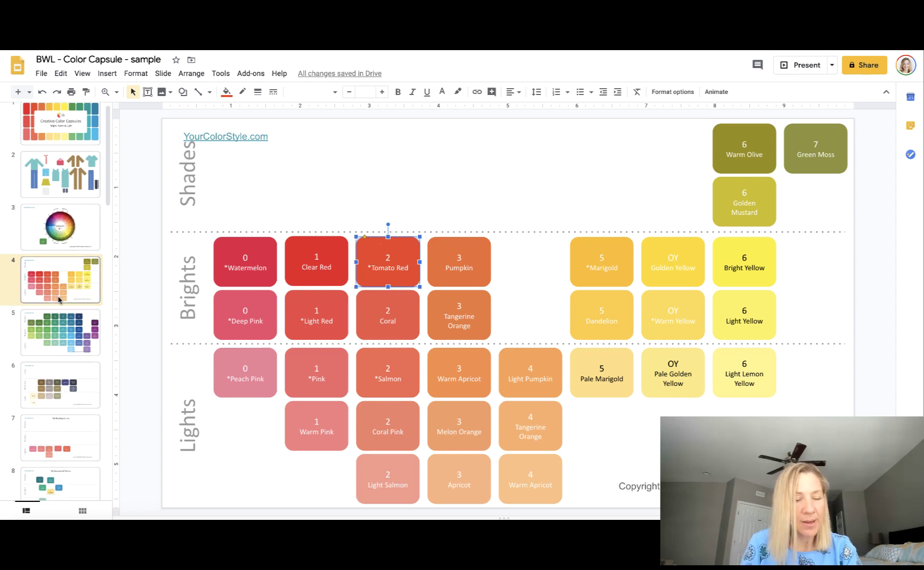
click(68, 303)
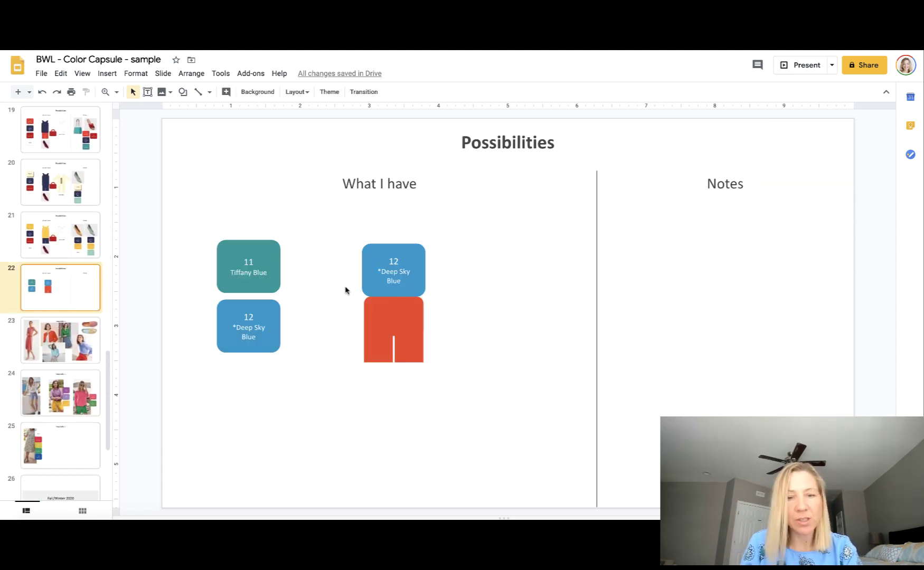
key(ctrl+v)
drag(403, 249, 303, 322)
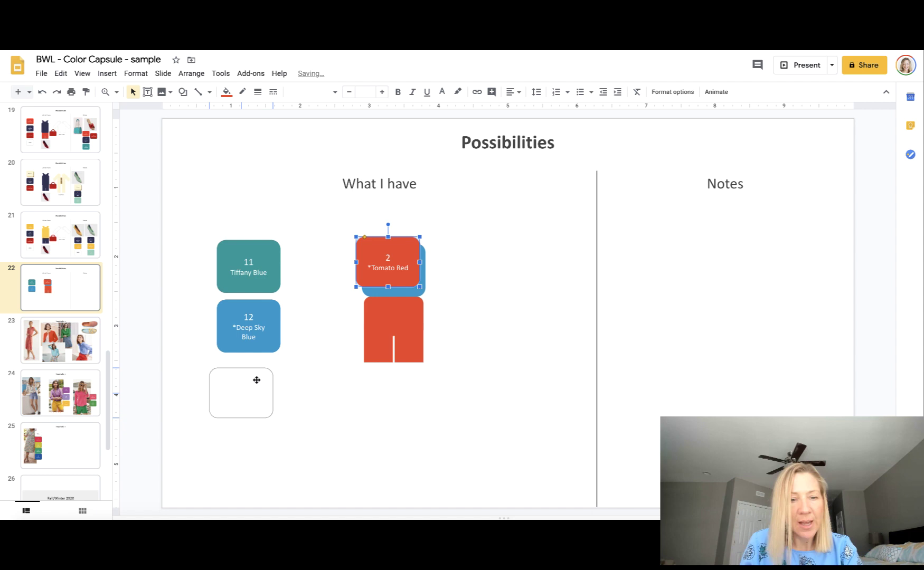
drag(256, 380, 263, 373)
click(315, 376)
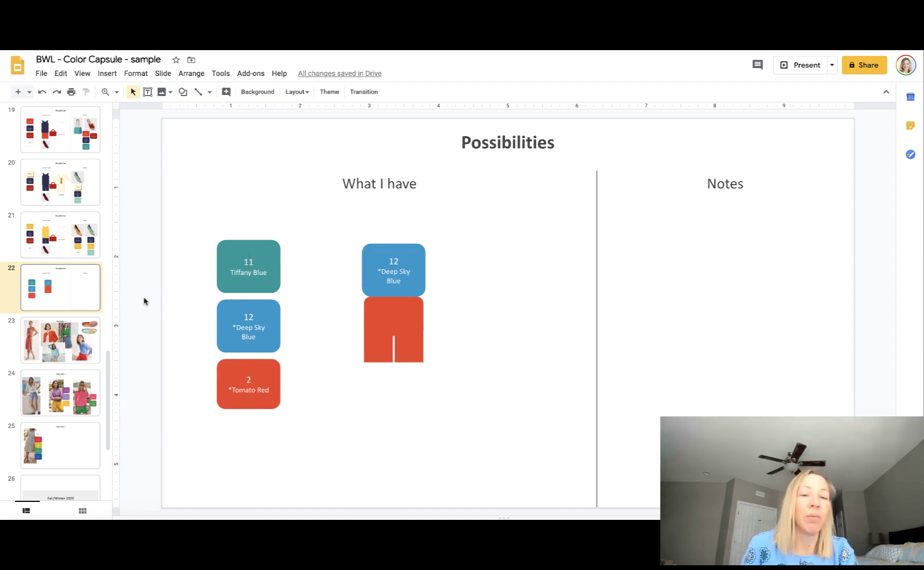
click(91, 194)
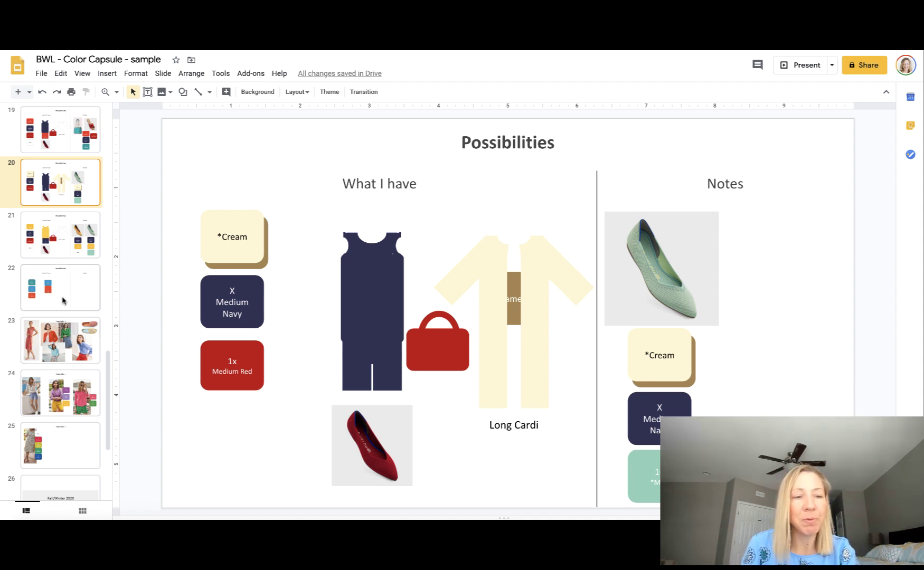
click(66, 304)
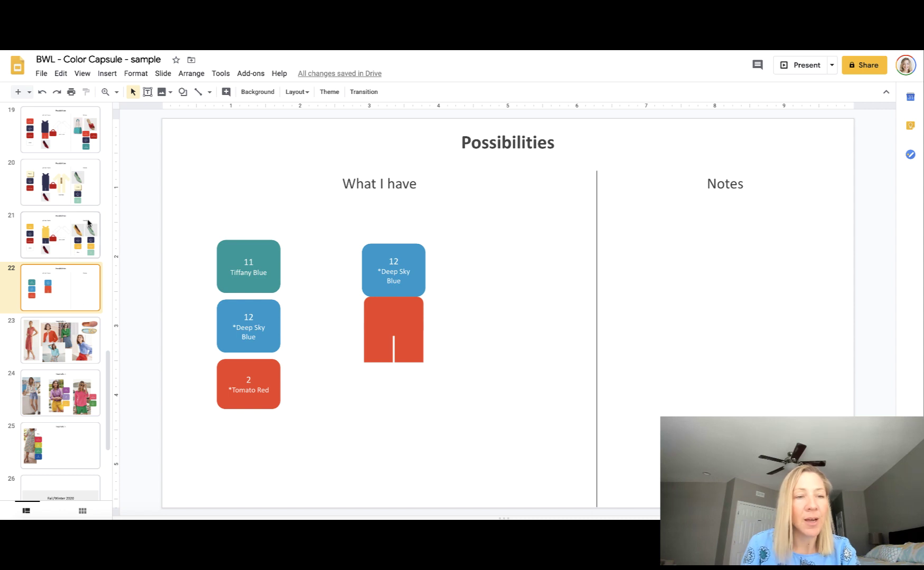
click(79, 147)
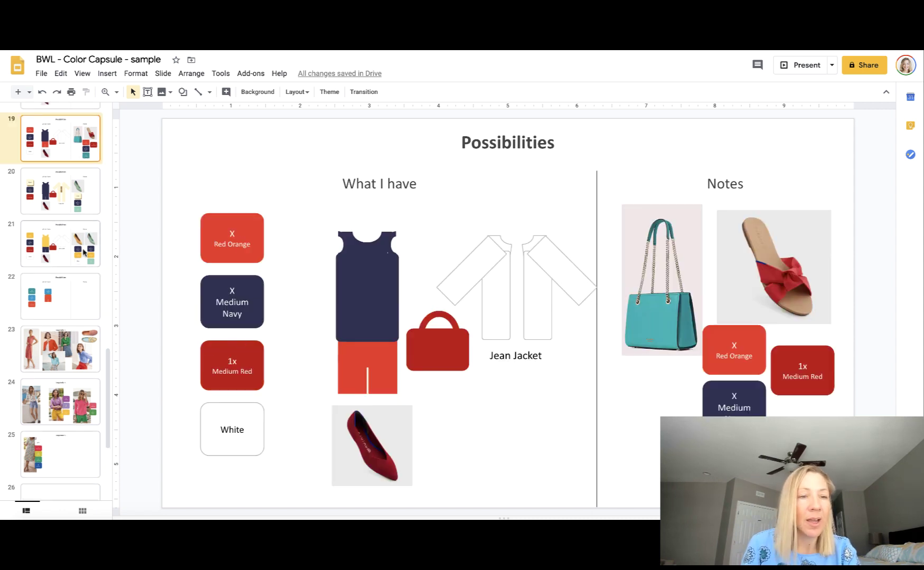
scroll(85, 253, up, 2)
scroll(85, 253, up, 5)
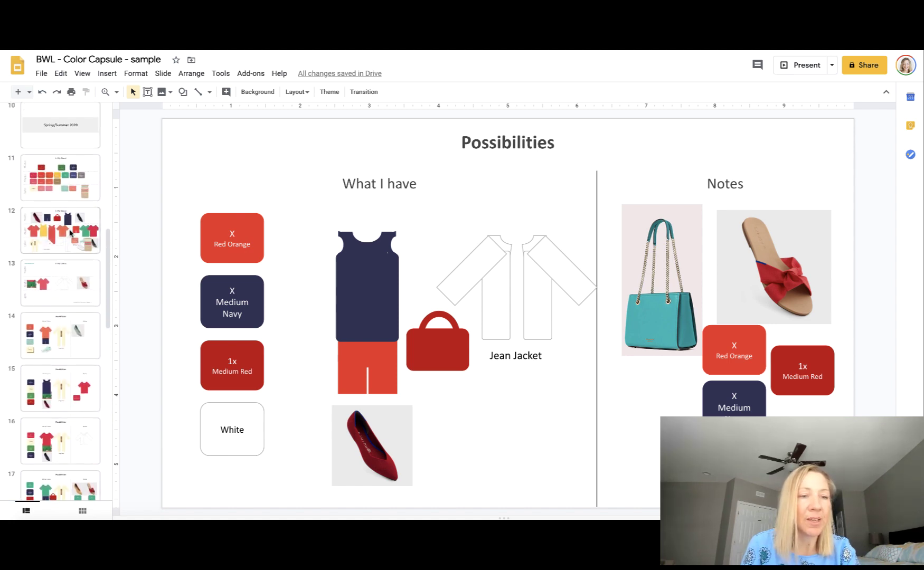
scroll(73, 238, down, 1)
scroll(70, 233, down, 6)
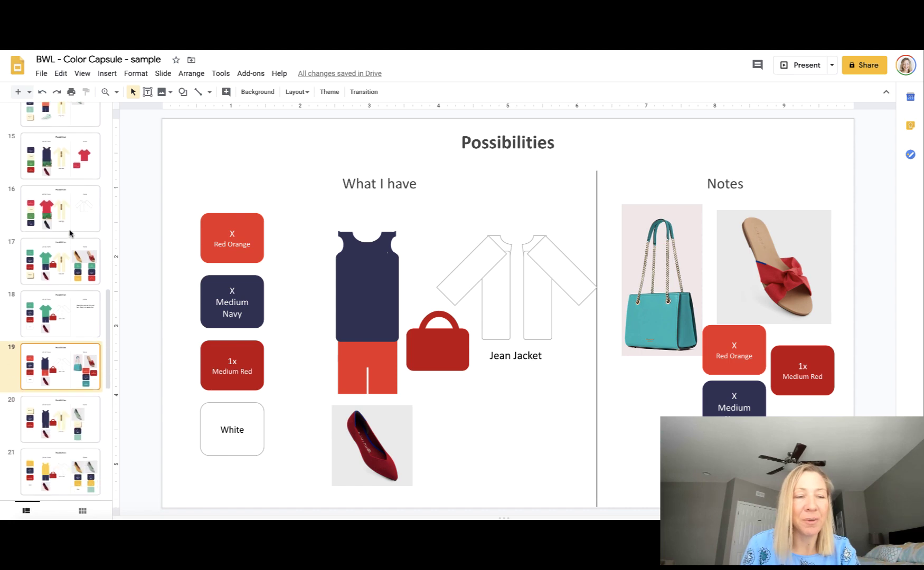
click(53, 286)
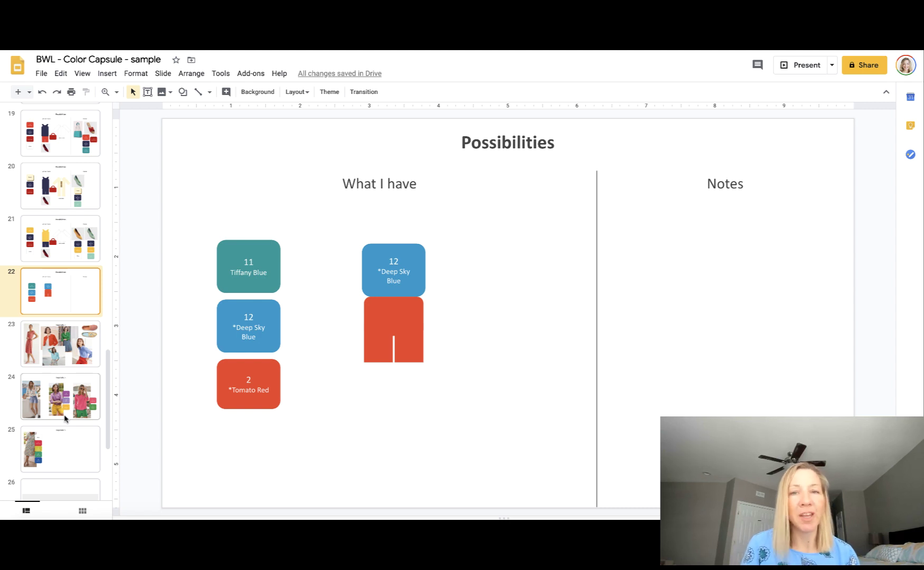
Step: View the Creative Color Capsules title slide, then the slide 4 warm colour grid
scroll(64, 418, up, 18)
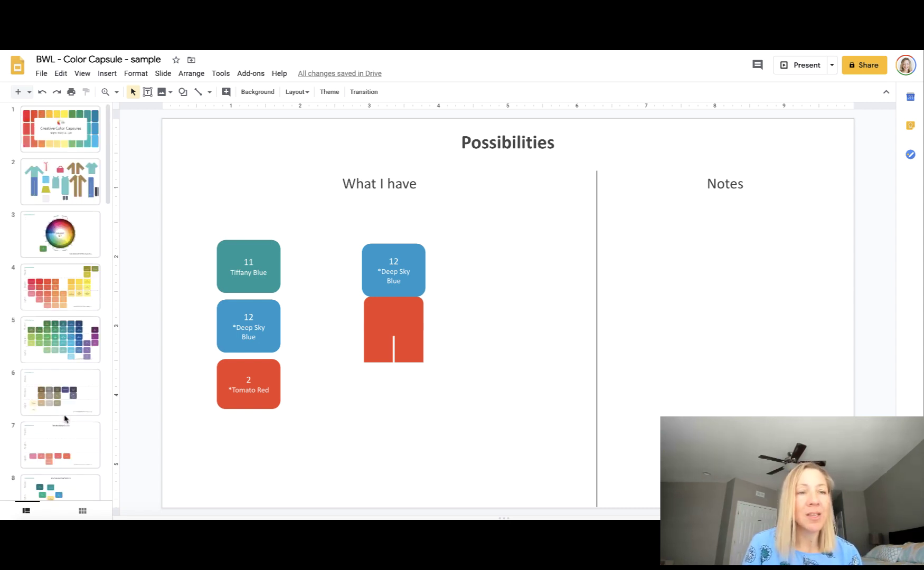
click(72, 148)
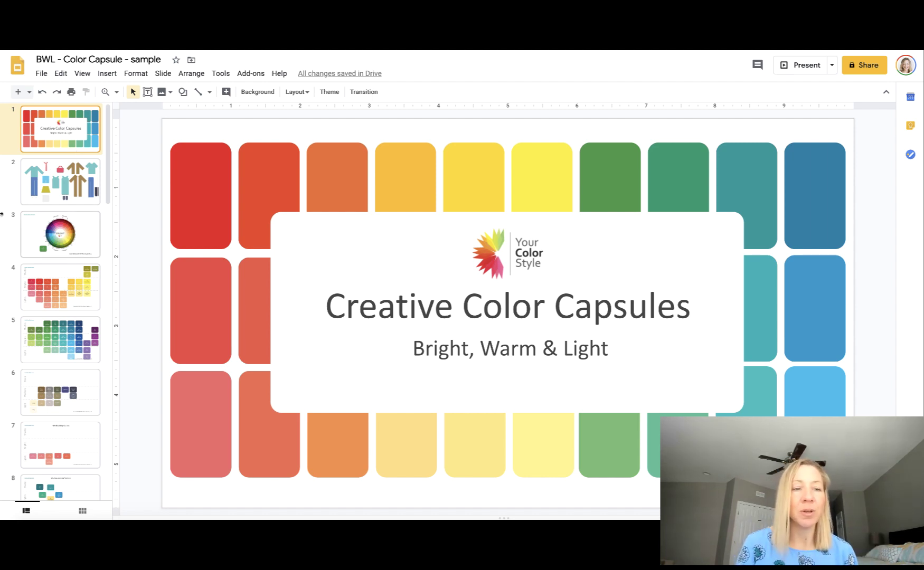
click(60, 288)
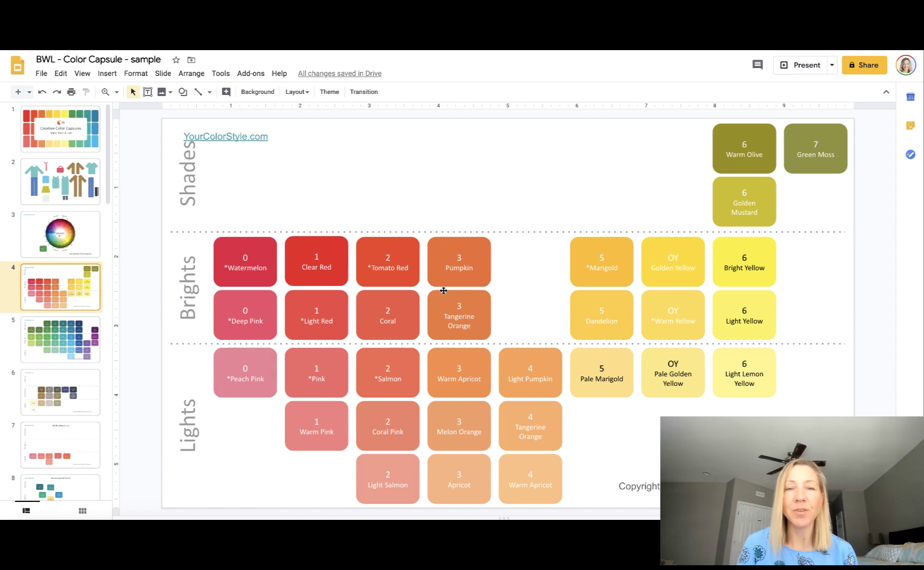